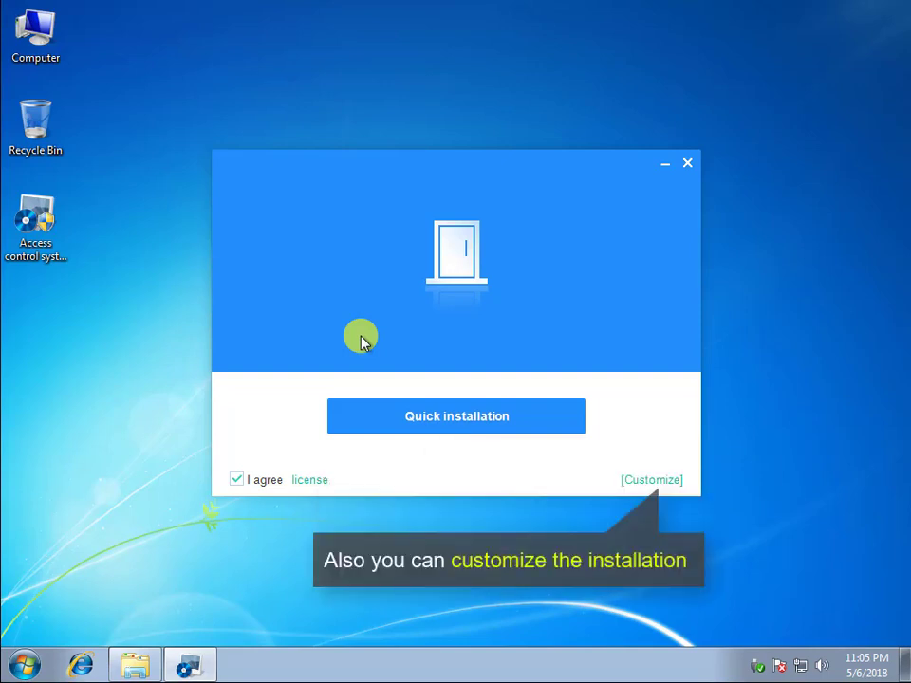
- Install the access control system to D:\Program Files with shortcuts and auto-start, then run it
{"action": "left_click", "coordinate": [650, 480]}
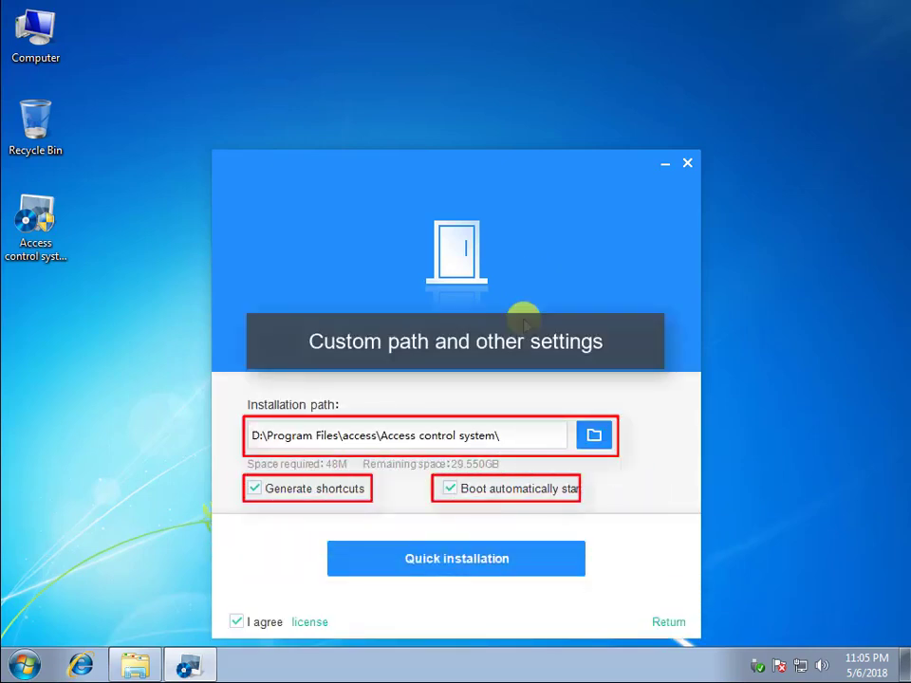
{"action": "left_click", "coordinate": [472, 562]}
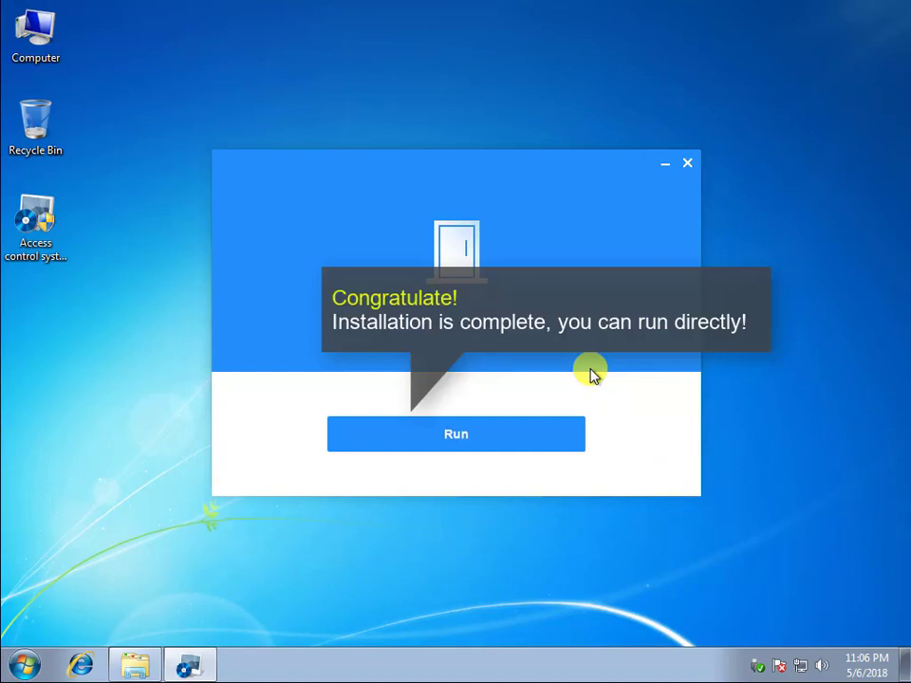
{"action": "left_click", "coordinate": [491, 433]}
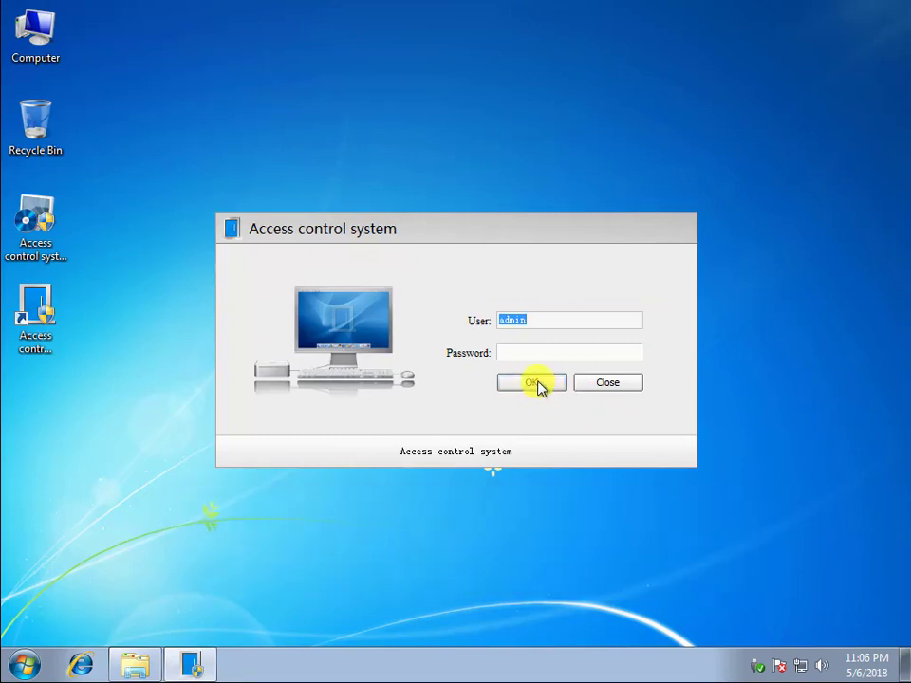
- Log in as admin with the password left blank
{"action": "left_click", "coordinate": [537, 384]}
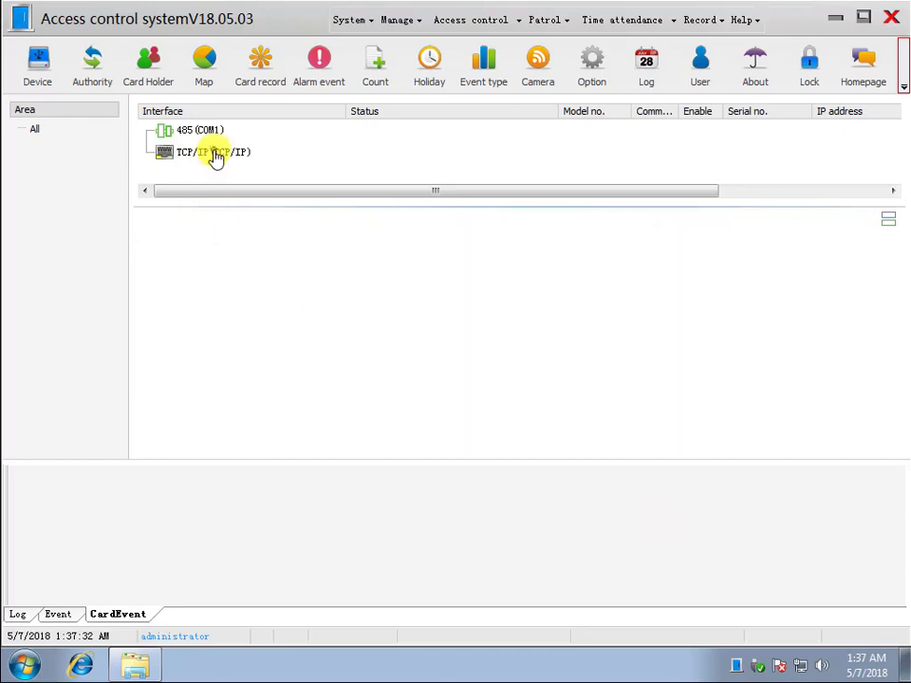
- Add a 4-door TCP/IP controller '1st floor', serial 40082270, at IP 192.168.0.79
{"action": "right_click", "coordinate": [217, 156]}
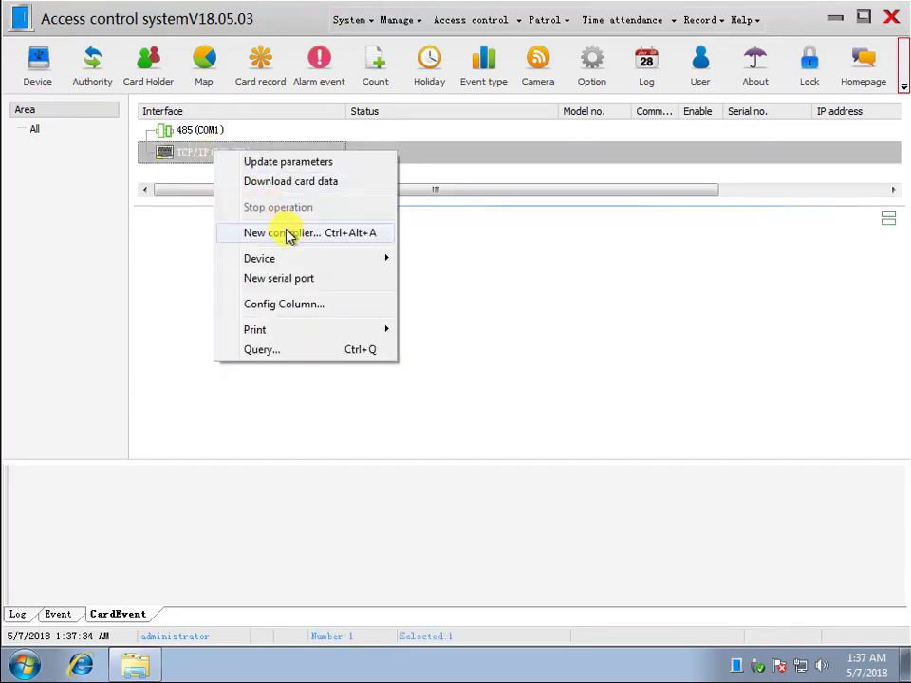
{"action": "left_click", "coordinate": [289, 233]}
{"action": "left_click", "coordinate": [357, 207]}
{"action": "type", "text": "1st floor"}
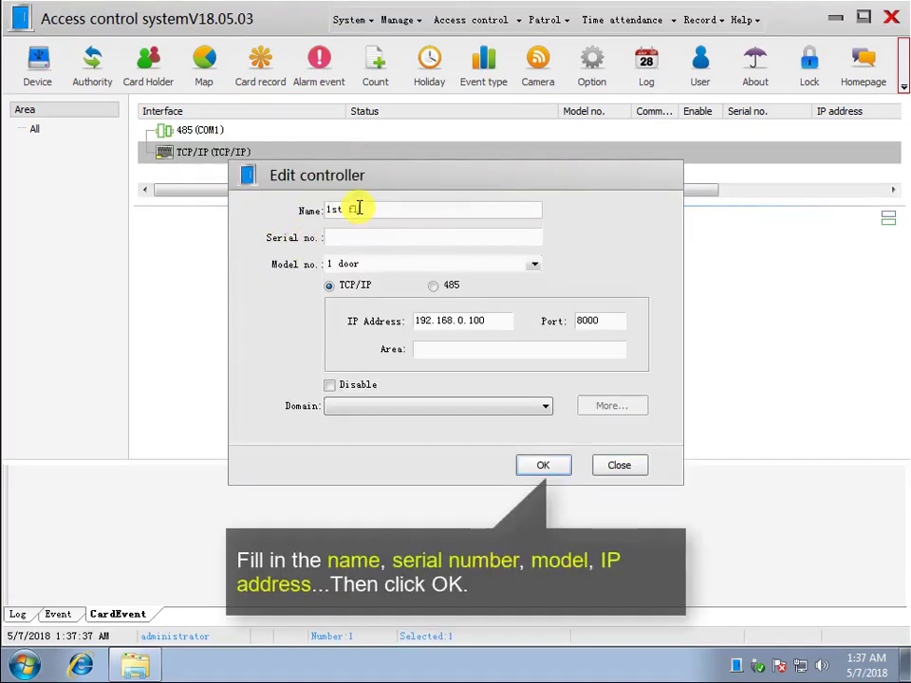
{"action": "left_click", "coordinate": [370, 235]}
{"action": "type", "text": "400"}
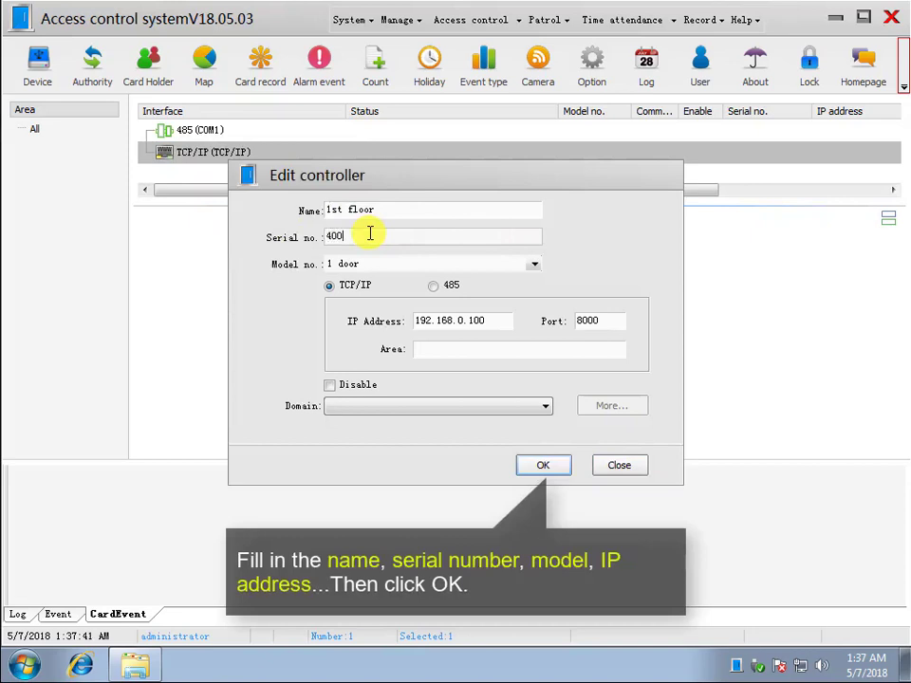
{"action": "type", "text": "82270"}
{"action": "left_click", "coordinate": [527, 265]}
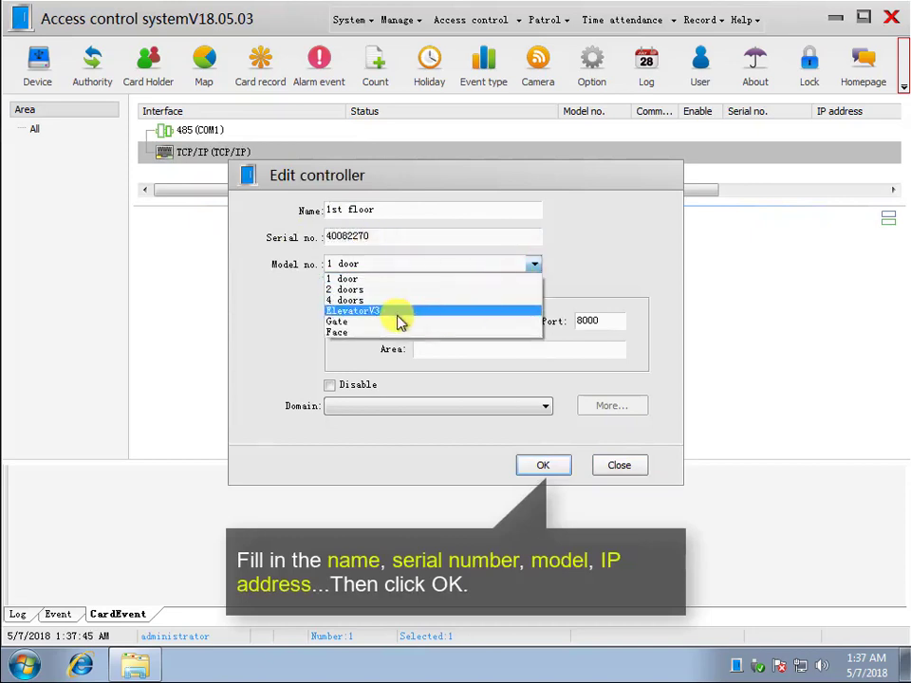
{"action": "left_click", "coordinate": [407, 302]}
{"action": "left_click", "coordinate": [472, 320]}
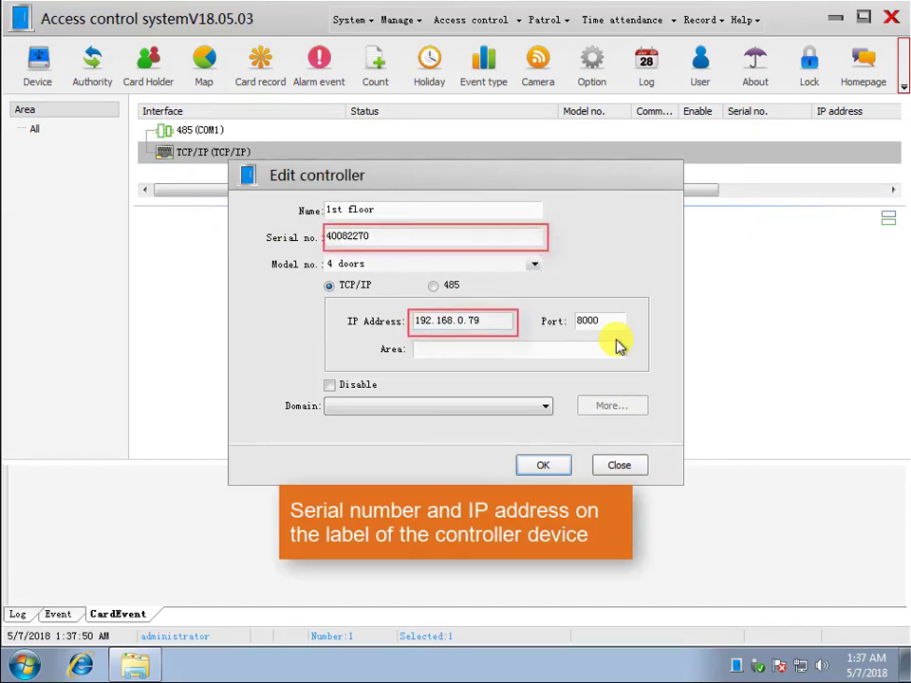
{"action": "left_click", "coordinate": [544, 466]}
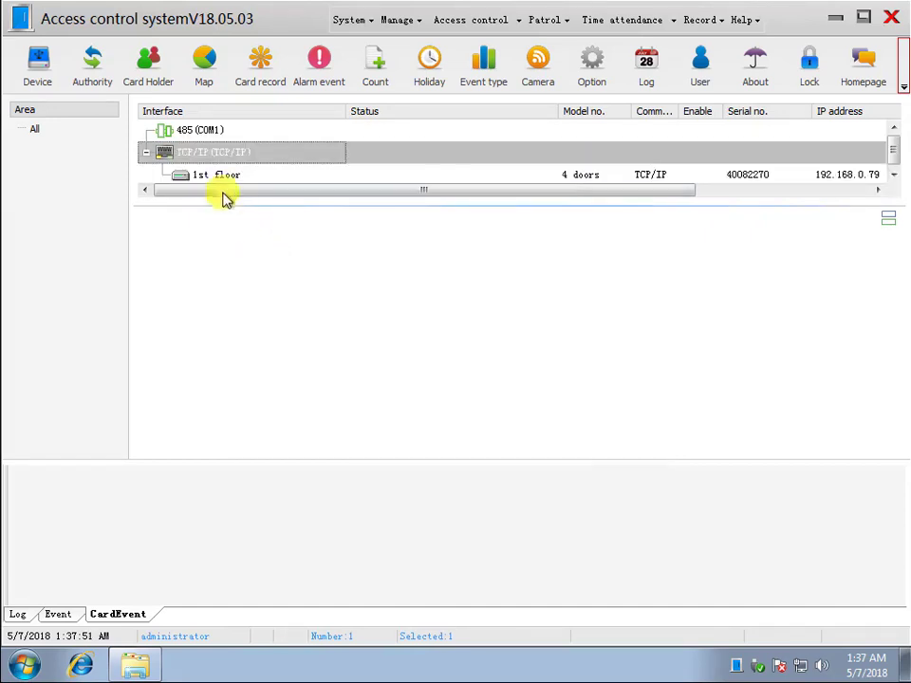
{"action": "left_click", "coordinate": [218, 177]}
- Add an ElevatorV3 controller '1# elevator', serial 331124, at IP 192.168.0.124
{"action": "right_click", "coordinate": [219, 152]}
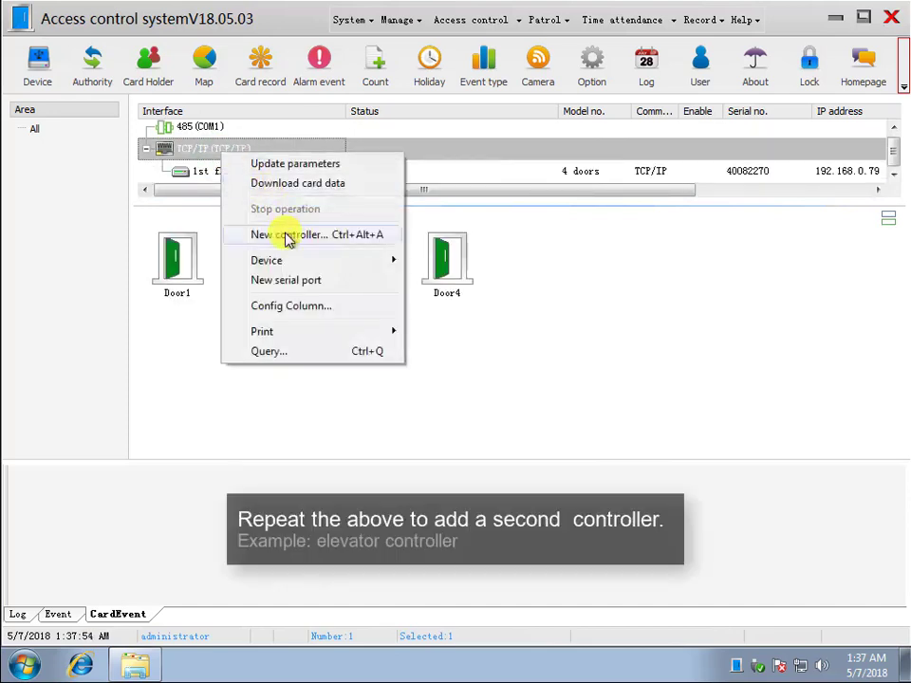
{"action": "left_click", "coordinate": [288, 236]}
{"action": "type", "text": "1#"}
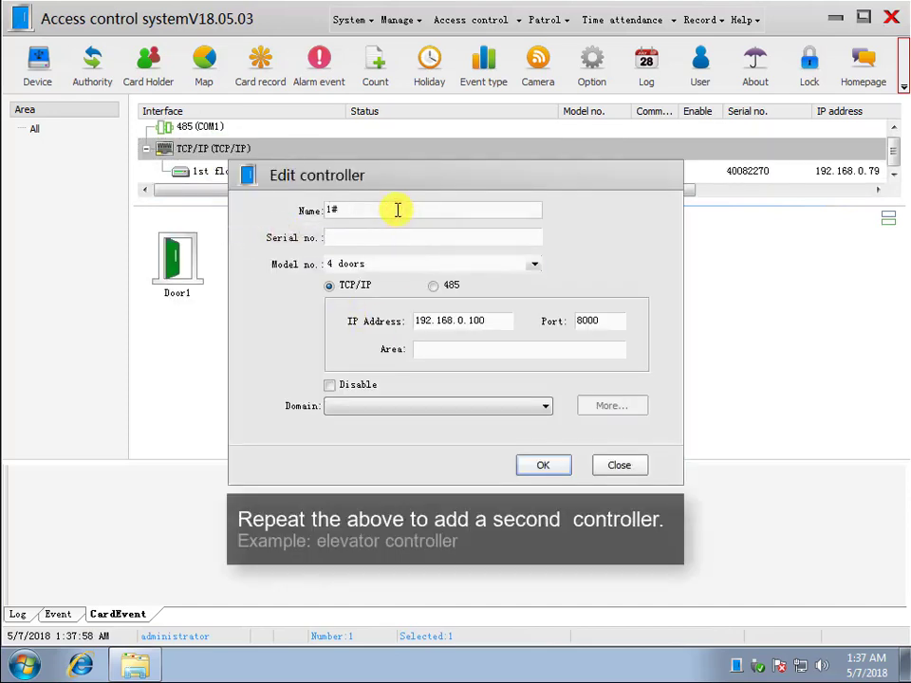
{"action": "type", "text": " elevator"}
{"action": "left_click", "coordinate": [453, 239]}
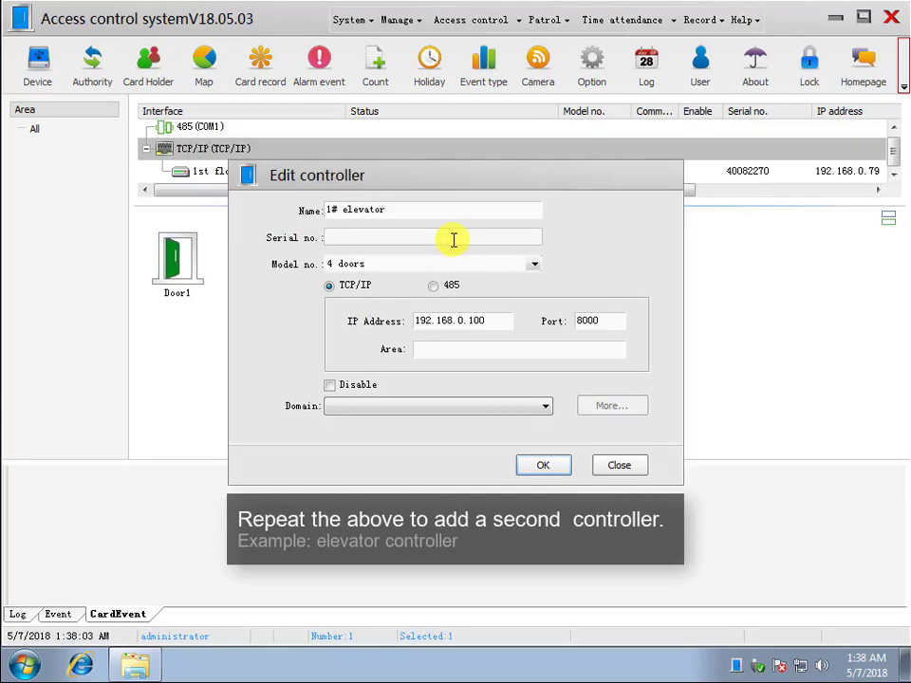
{"action": "type", "text": "331124"}
{"action": "left_click", "coordinate": [531, 263]}
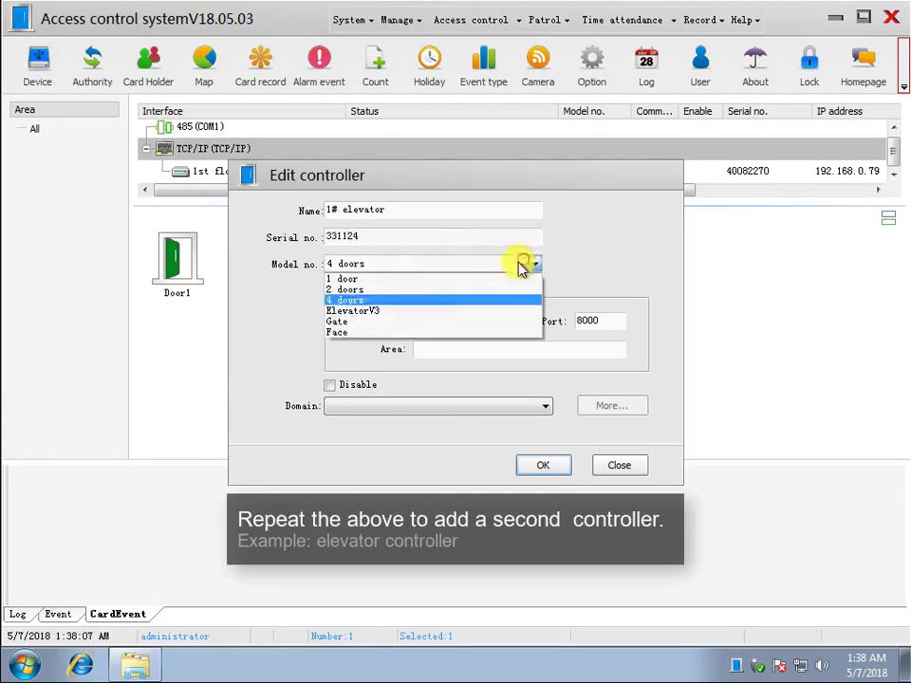
{"action": "left_click", "coordinate": [369, 312]}
{"action": "double_click", "coordinate": [470, 320]}
{"action": "type", "text": "24"}
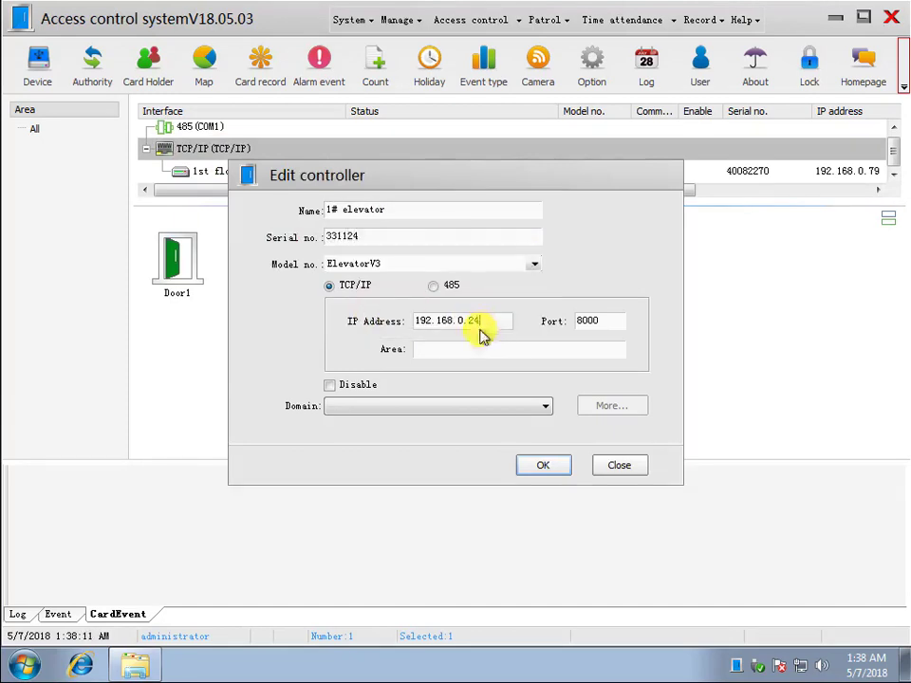
{"action": "left_click", "coordinate": [540, 466]}
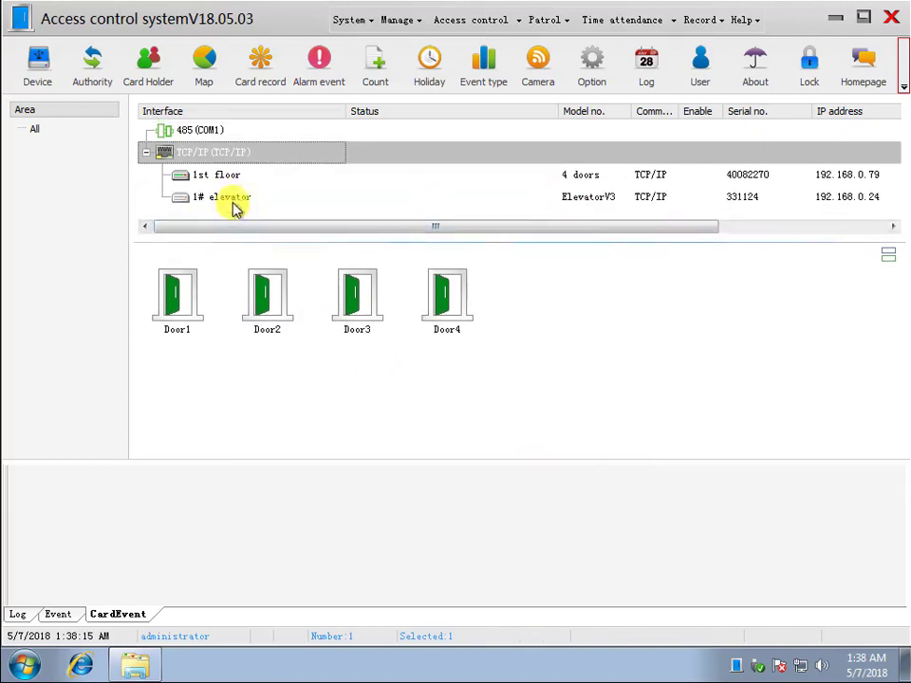
{"action": "left_click", "coordinate": [233, 200]}
{"action": "left_click", "coordinate": [229, 177]}
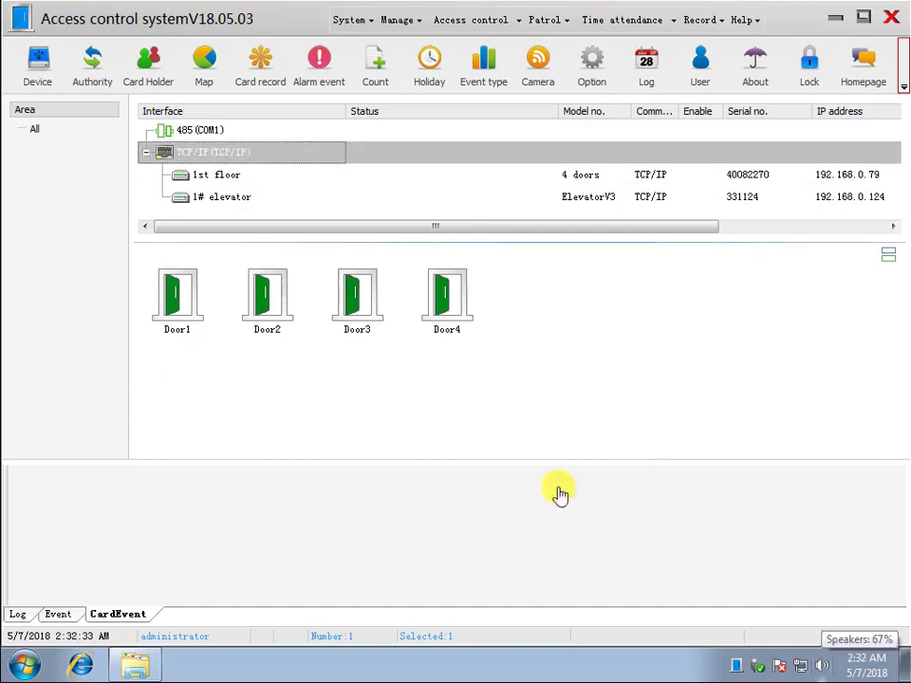
- Rename Door1 to 'CEO door' with a 1-second open time, and rename Door2
{"action": "double_click", "coordinate": [189, 311]}
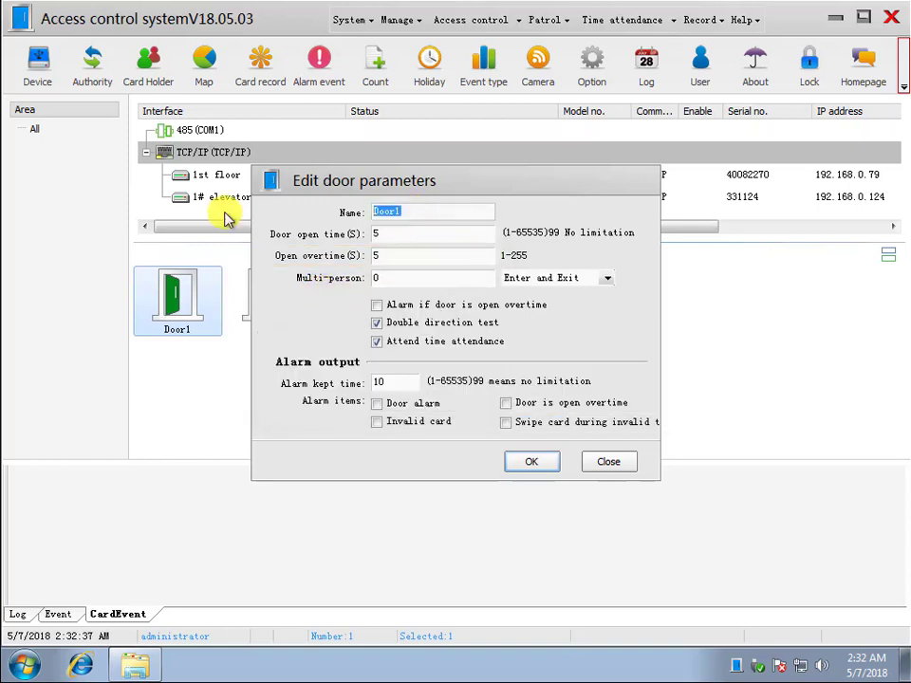
{"action": "type", "text": "CEO door"}
{"action": "key", "text": "Tab"}
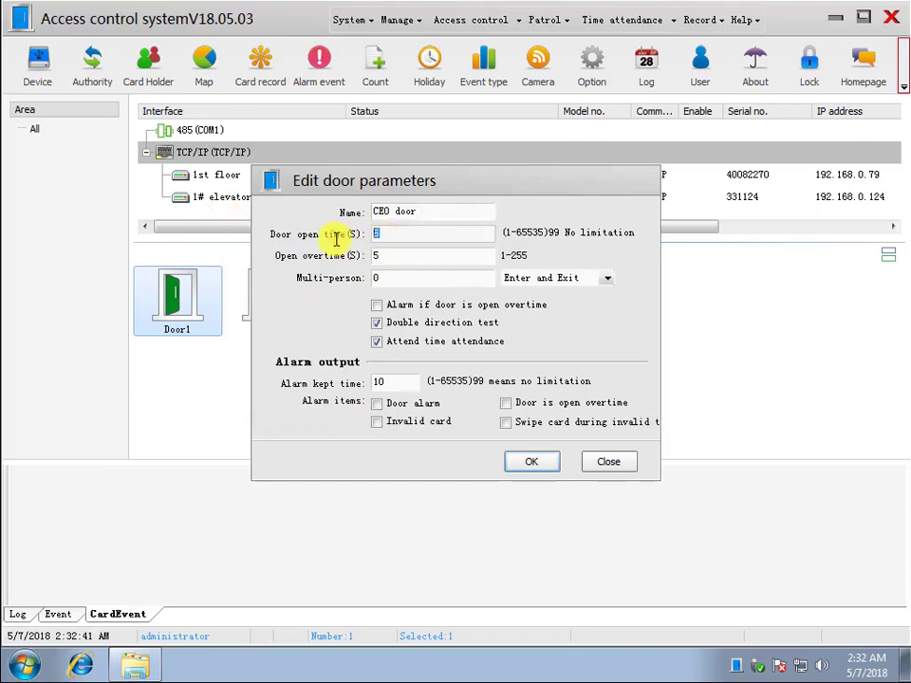
{"action": "type", "text": "1"}
{"action": "left_click", "coordinate": [529, 464]}
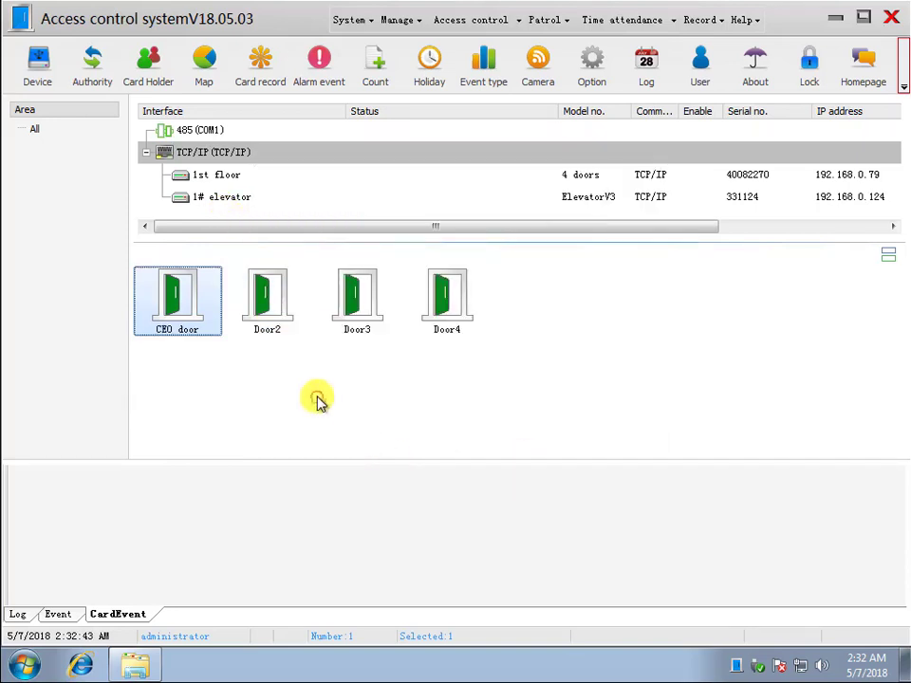
{"action": "double_click", "coordinate": [274, 306]}
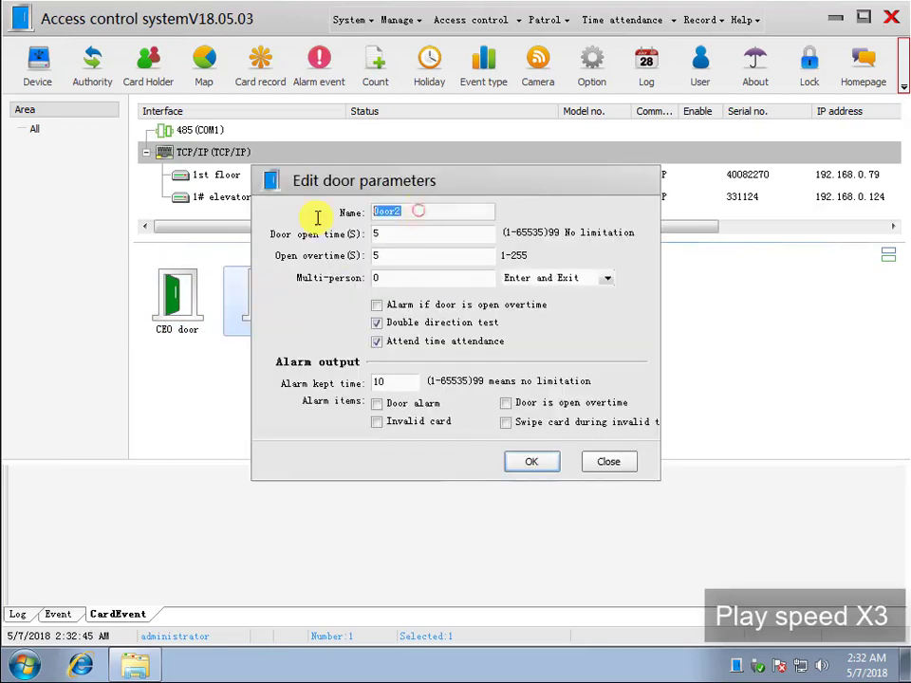
{"action": "type", "text": "CEO door"}
{"action": "left_click", "coordinate": [523, 463]}
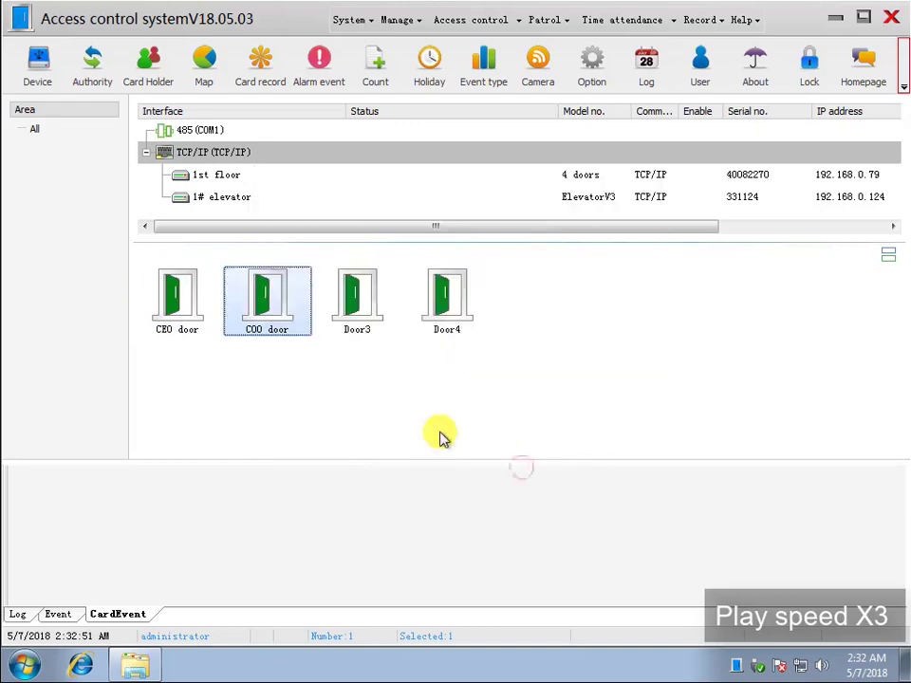
- Rename Door3 to 'CFO door' and Door4 to 'CTO door', each with 1-second open time
{"action": "double_click", "coordinate": [356, 296]}
{"action": "type", "text": "CFO door"}
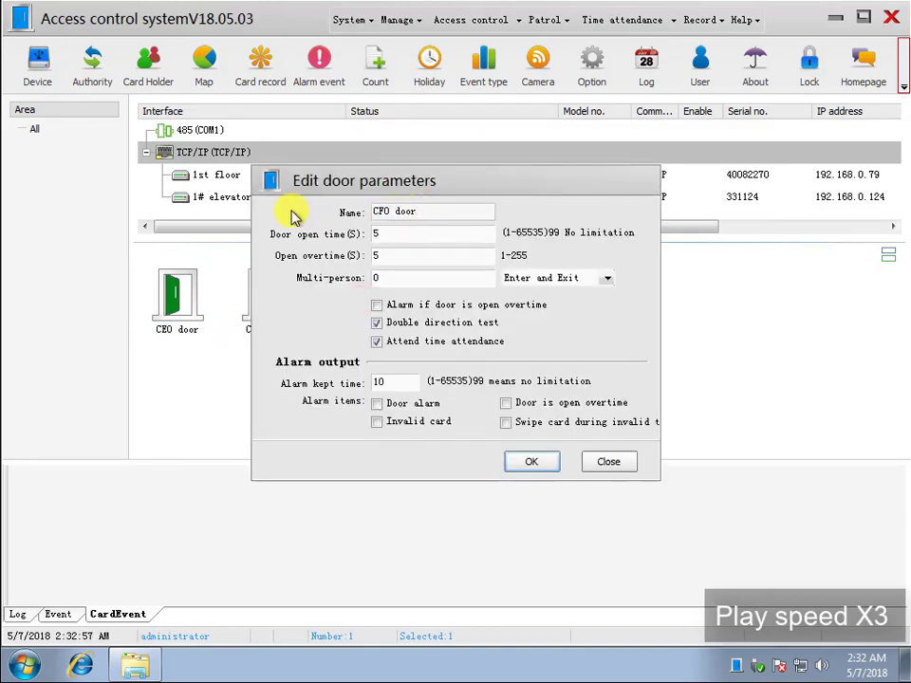
{"action": "key", "text": "Tab"}
{"action": "type", "text": "1"}
{"action": "left_click", "coordinate": [531, 462]}
{"action": "double_click", "coordinate": [449, 297]}
{"action": "type", "text": "CTO"}
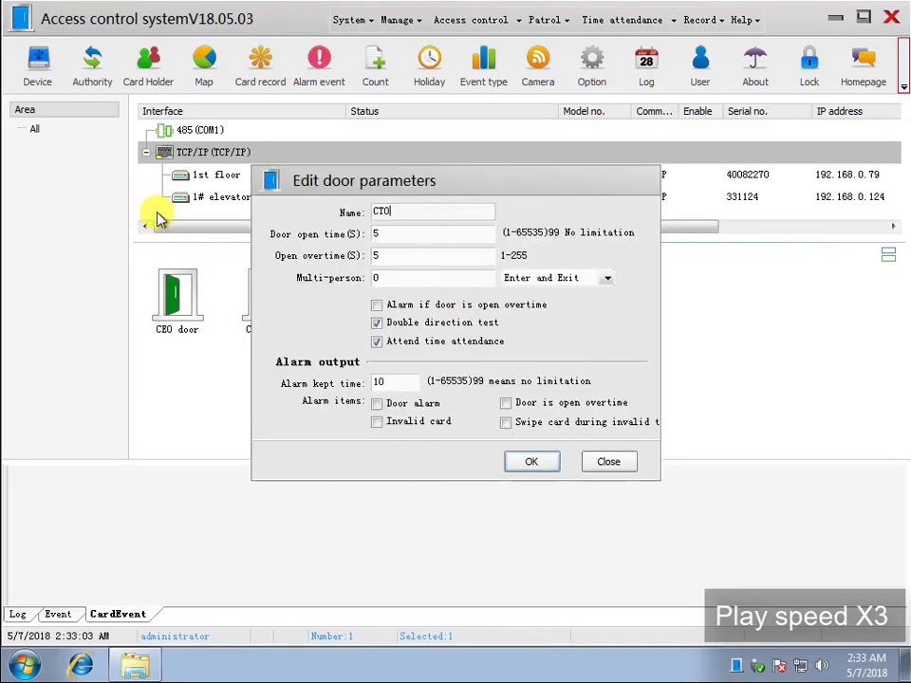
{"action": "type", "text": " door"}
{"action": "key", "text": "Tab"}
{"action": "type", "text": "1"}
{"action": "left_click", "coordinate": [526, 461]}
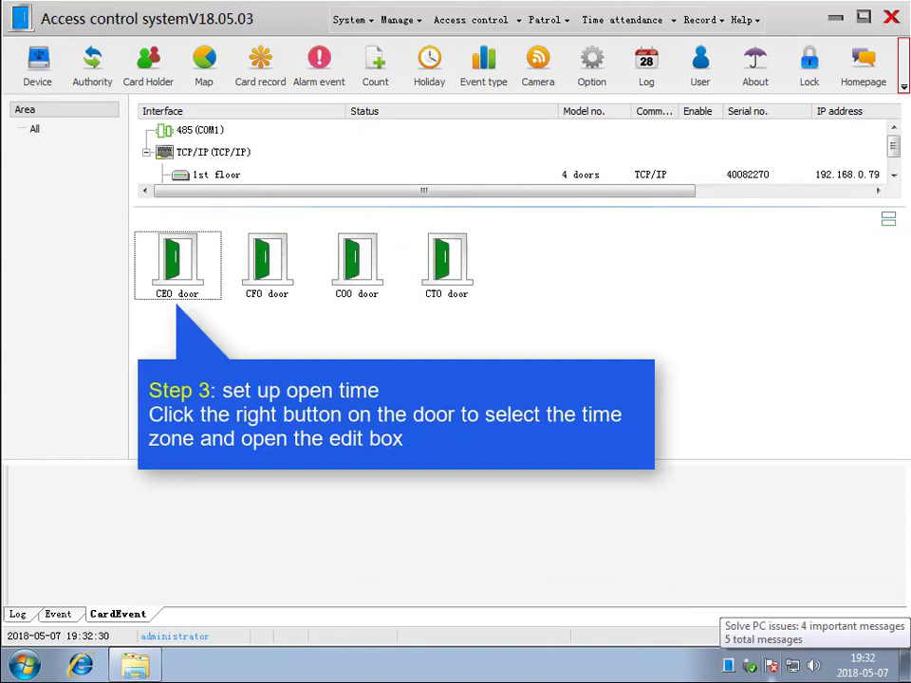
- Rename the CEO door's first time zone to '24h Card'
{"action": "left_click", "coordinate": [183, 265]}
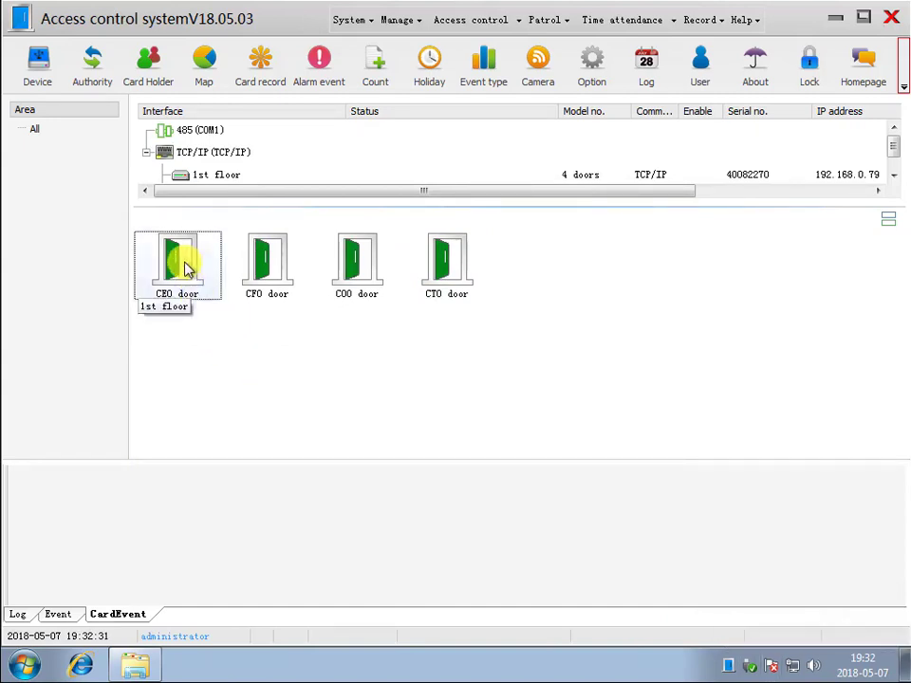
{"action": "right_click", "coordinate": [194, 264]}
{"action": "left_click", "coordinate": [236, 359]}
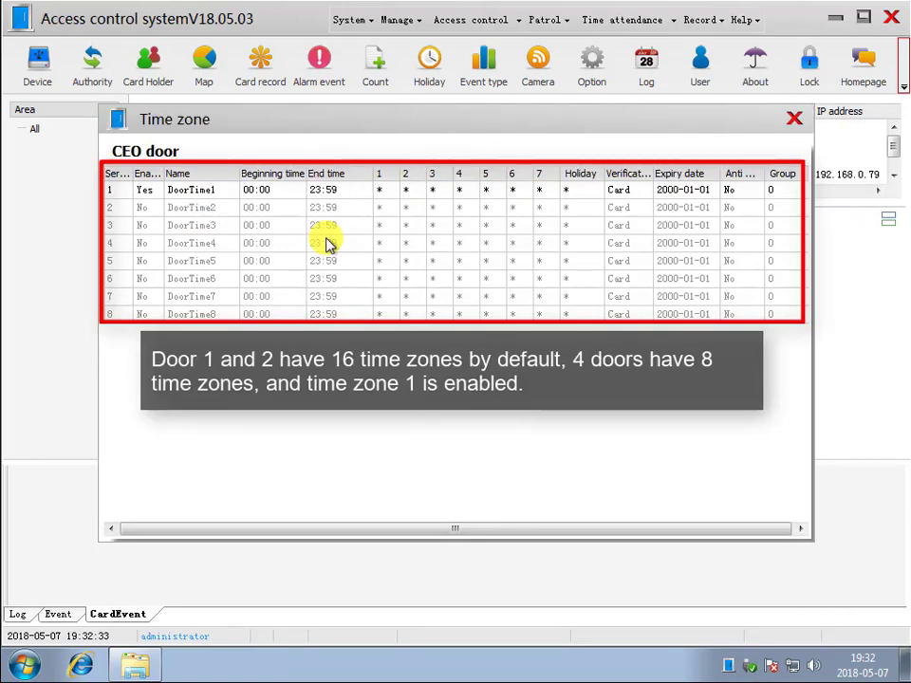
{"action": "double_click", "coordinate": [367, 190]}
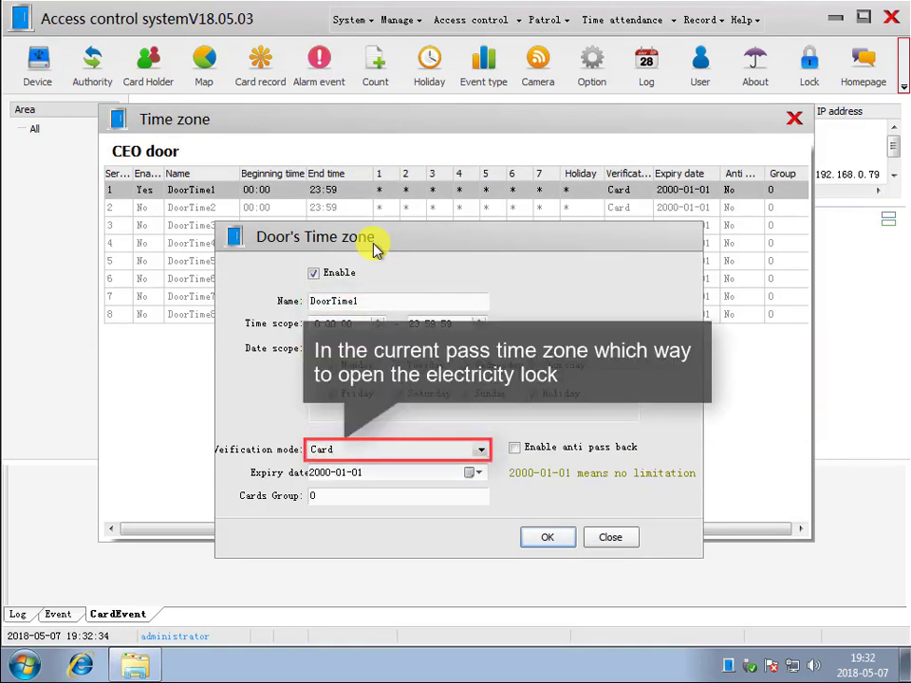
{"action": "key", "text": "alt+Down"}
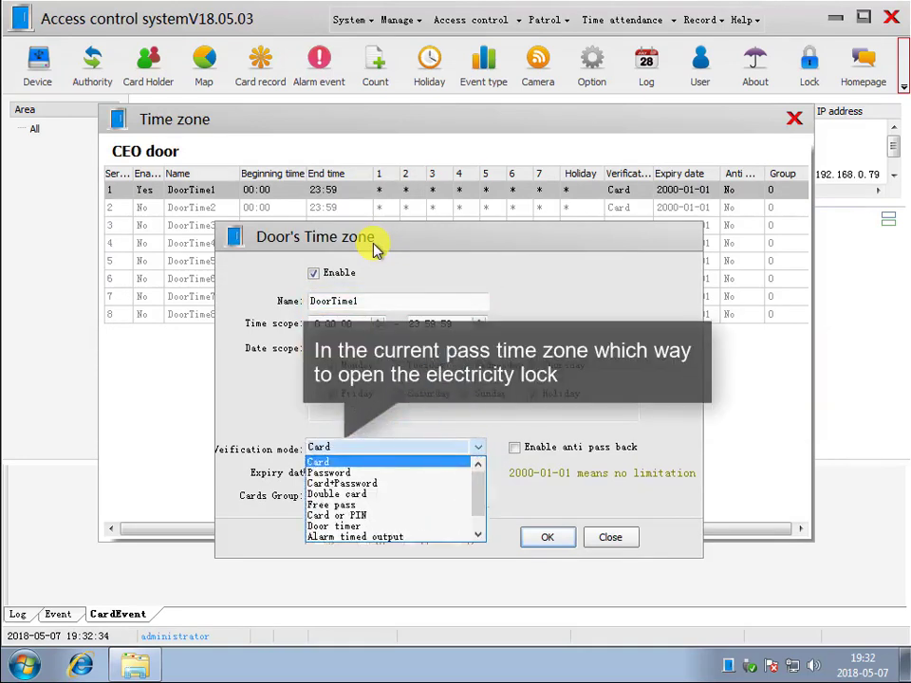
{"action": "key", "text": "Escape"}
{"action": "double_click", "coordinate": [234, 300]}
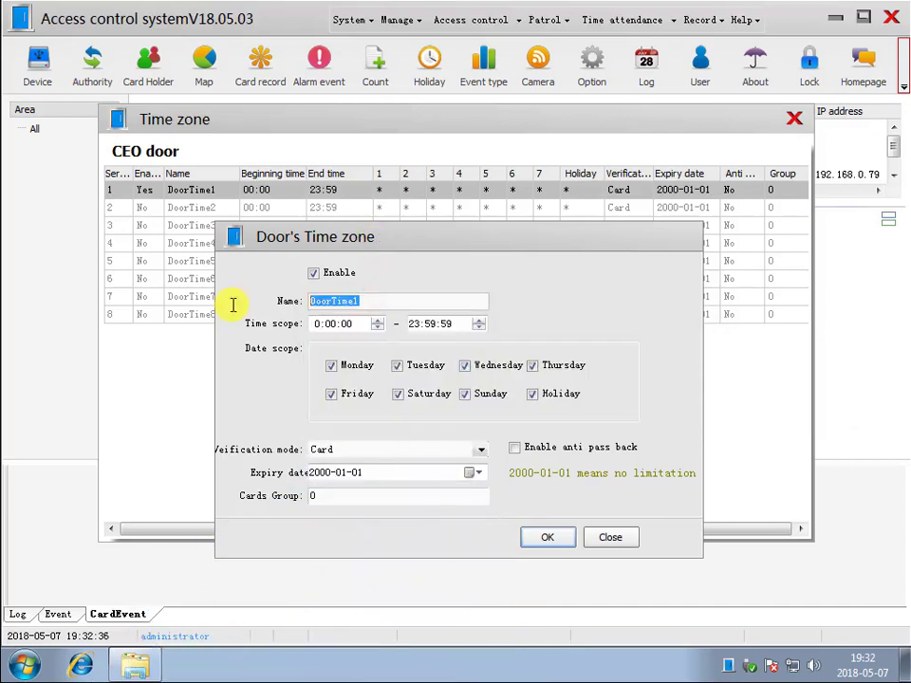
{"action": "type", "text": "24H"}
{"action": "key", "text": "BackSpace"}
{"action": "type", "text": "h Card"}
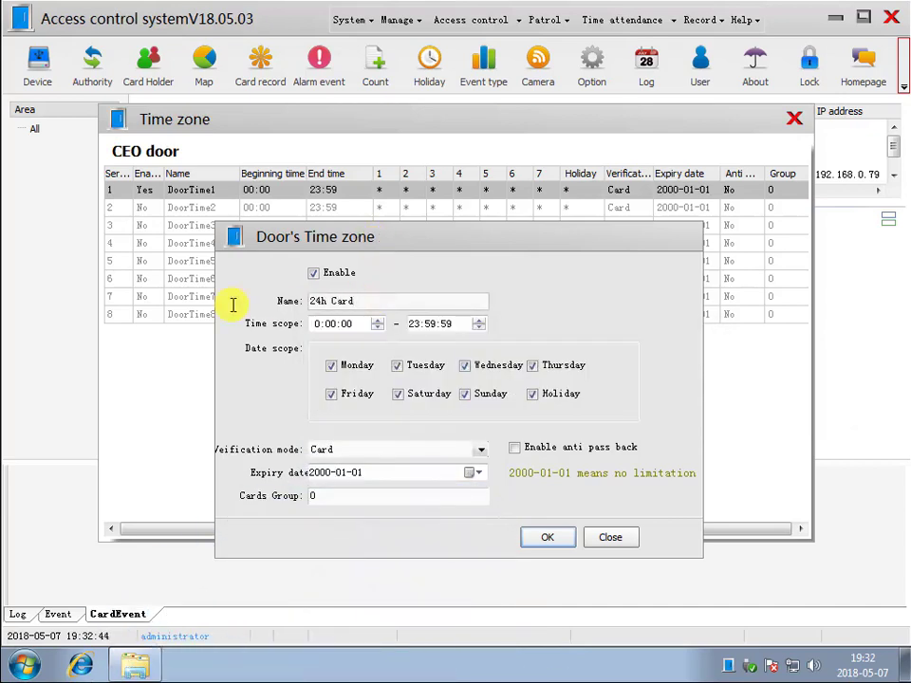
{"action": "left_click", "coordinate": [544, 537]}
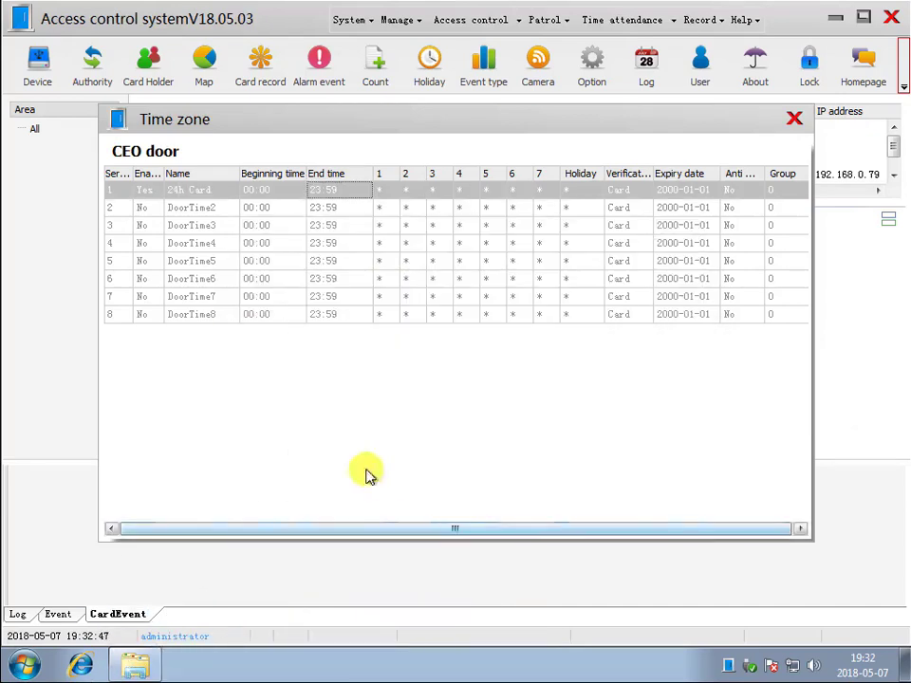
- Enable the second time zone as '8h Passwd', 9:00–18:00, with password verification
{"action": "double_click", "coordinate": [281, 207]}
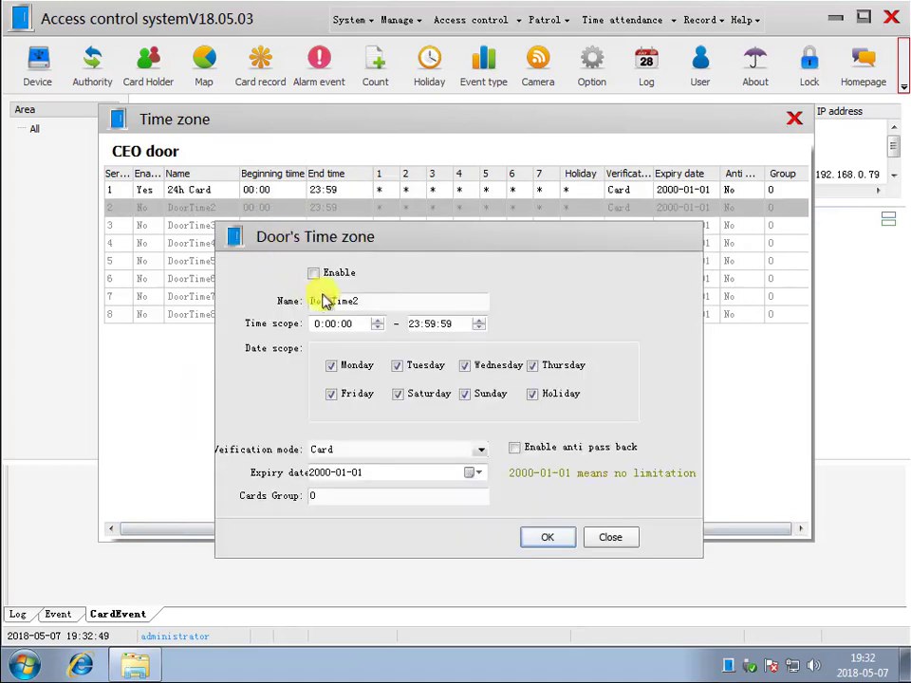
{"action": "left_click", "coordinate": [313, 273]}
{"action": "double_click", "coordinate": [390, 300]}
{"action": "type", "text": "8h "}
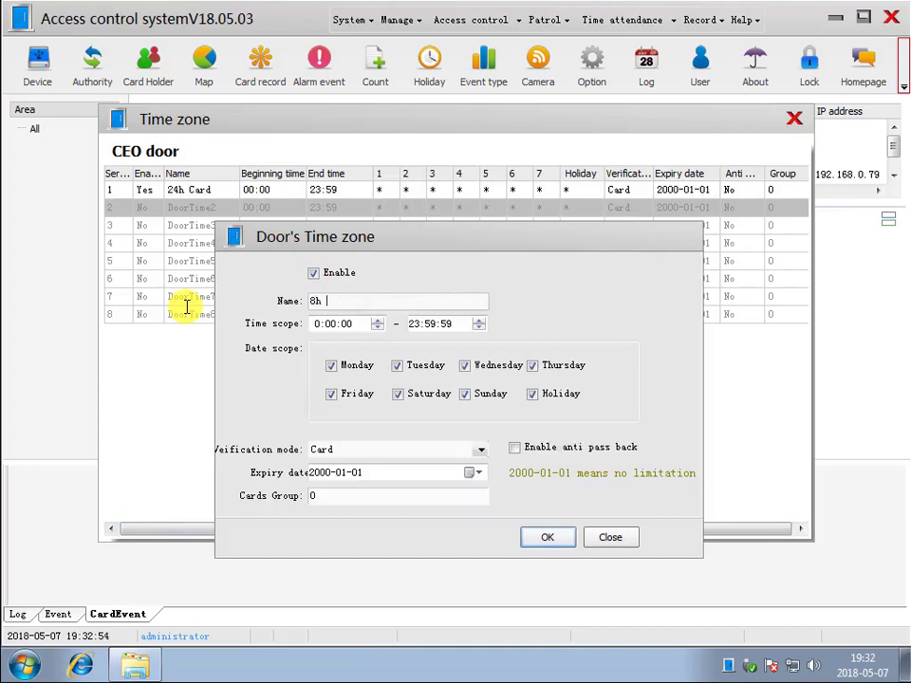
{"action": "type", "text": "Passwd"}
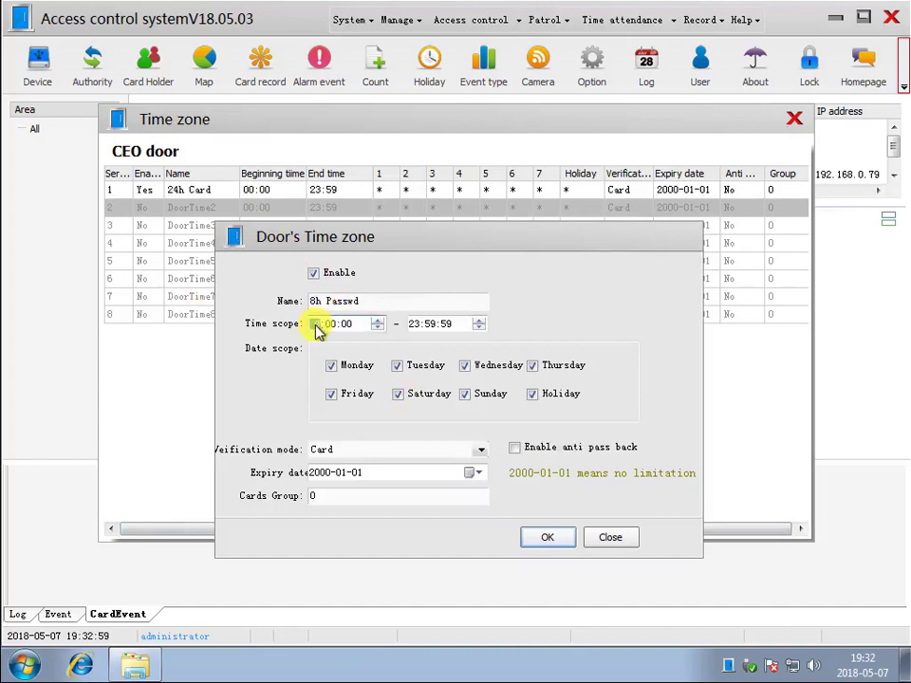
{"action": "type", "text": "9"}
{"action": "left_click", "coordinate": [417, 323]}
{"action": "type", "text": "18:00:00"}
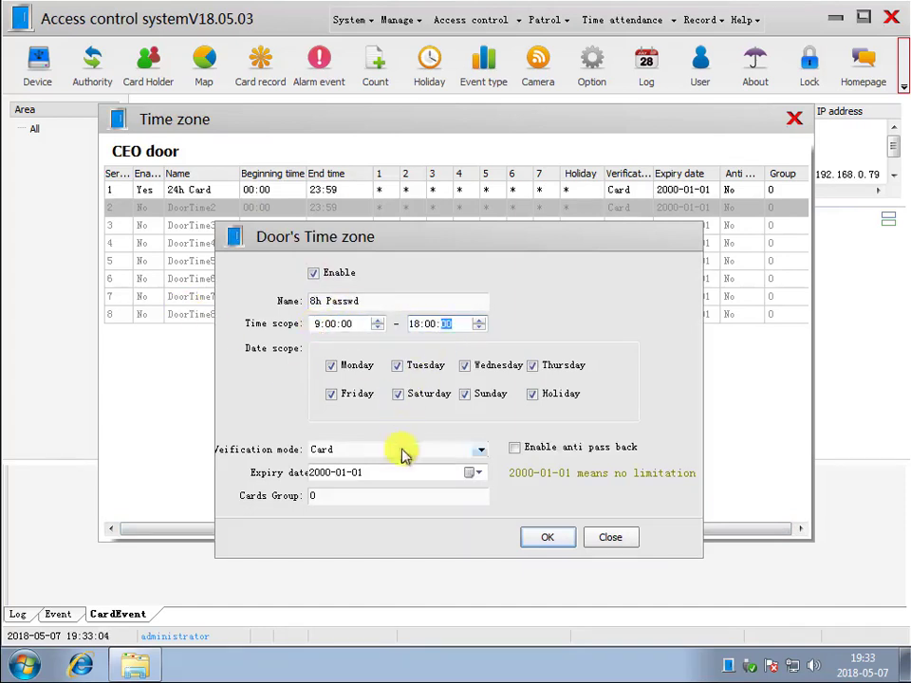
{"action": "left_click", "coordinate": [401, 456]}
{"action": "left_click", "coordinate": [413, 474]}
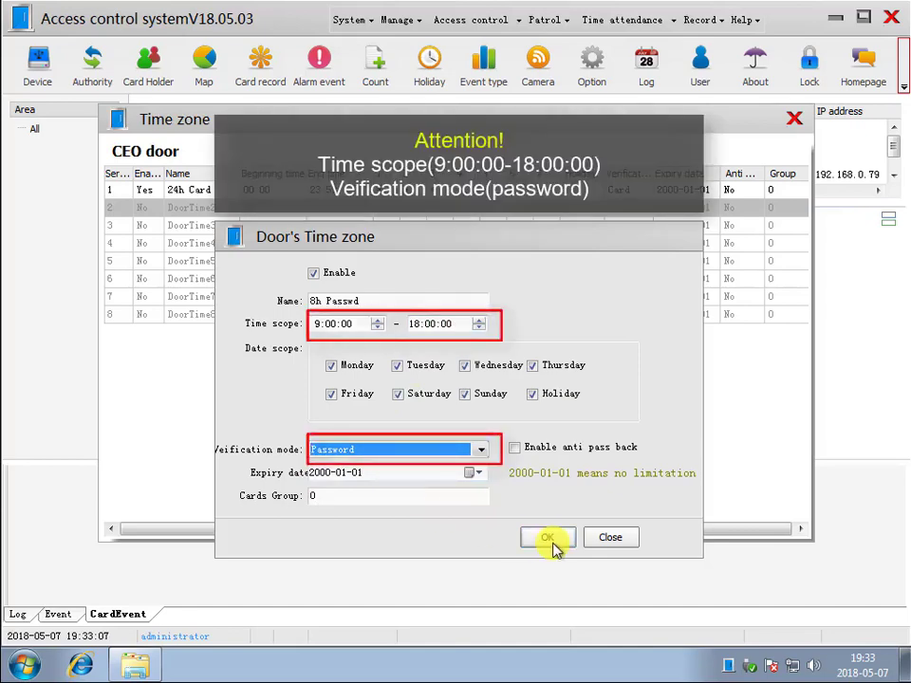
{"action": "left_click", "coordinate": [550, 539]}
{"action": "left_click", "coordinate": [794, 119]}
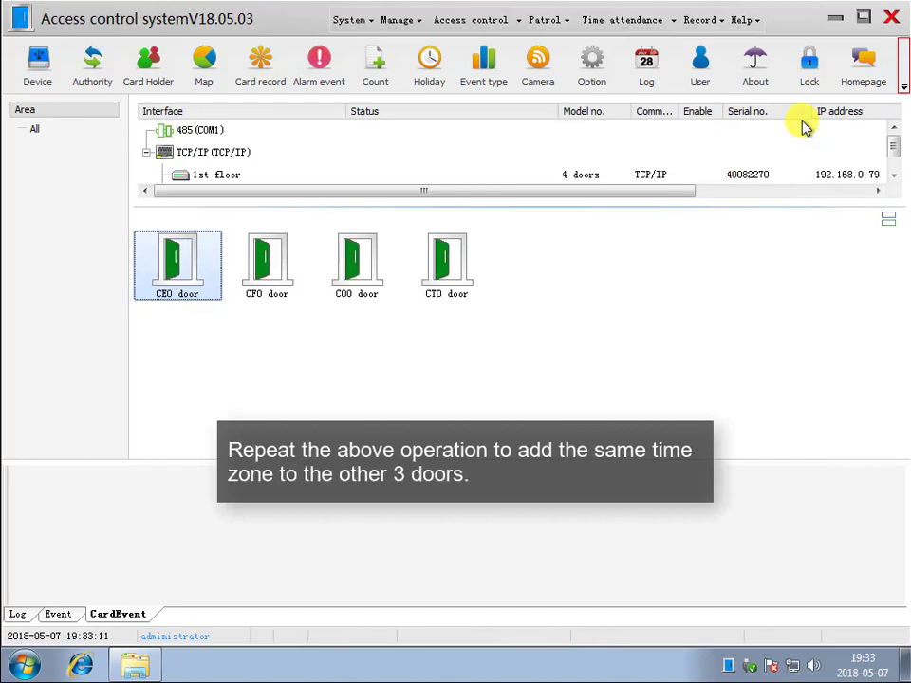
- Give the CFO door a '24h card' zone and an 8h 9:00–18:00 password-verified zone
{"action": "right_click", "coordinate": [266, 264]}
{"action": "left_click", "coordinate": [326, 354]}
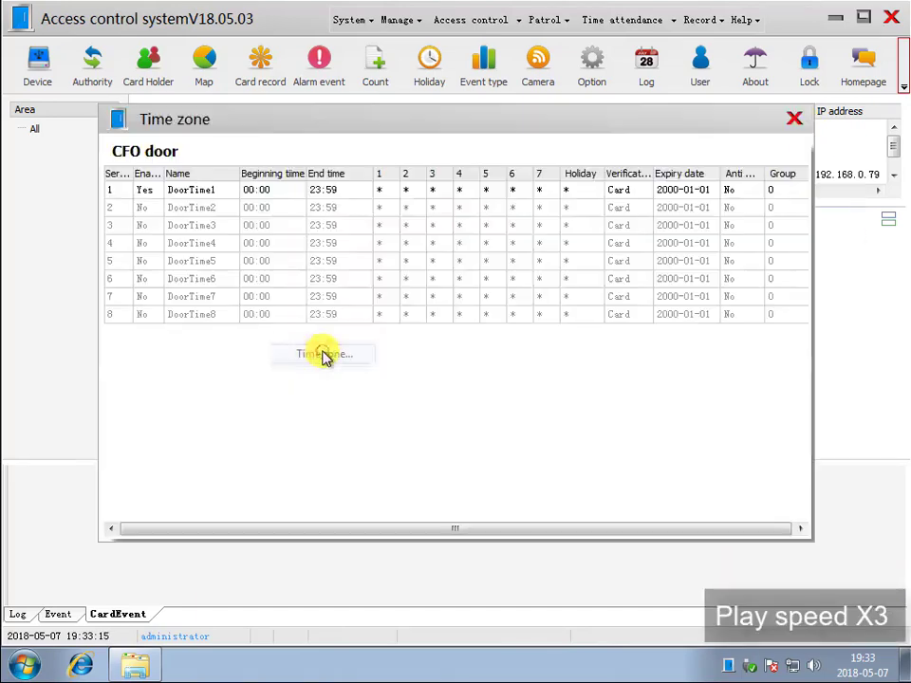
{"action": "double_click", "coordinate": [289, 192]}
{"action": "left_click_drag", "start_coordinate": [359, 301], "coordinate": [274, 301]}
{"action": "type", "text": "24h"}
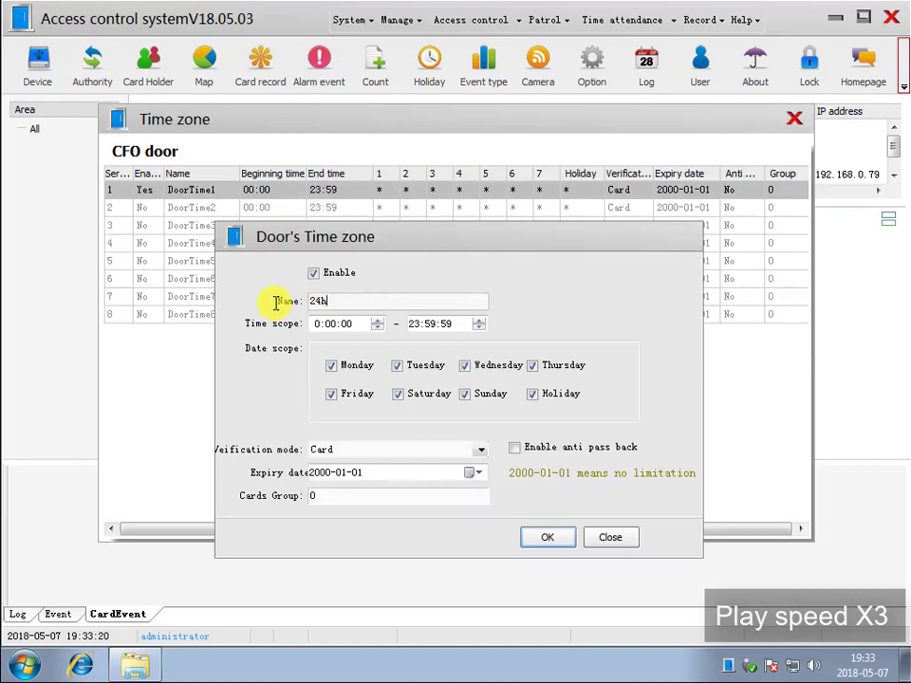
{"action": "type", "text": " card"}
{"action": "left_click", "coordinate": [548, 537]}
{"action": "double_click", "coordinate": [260, 203]}
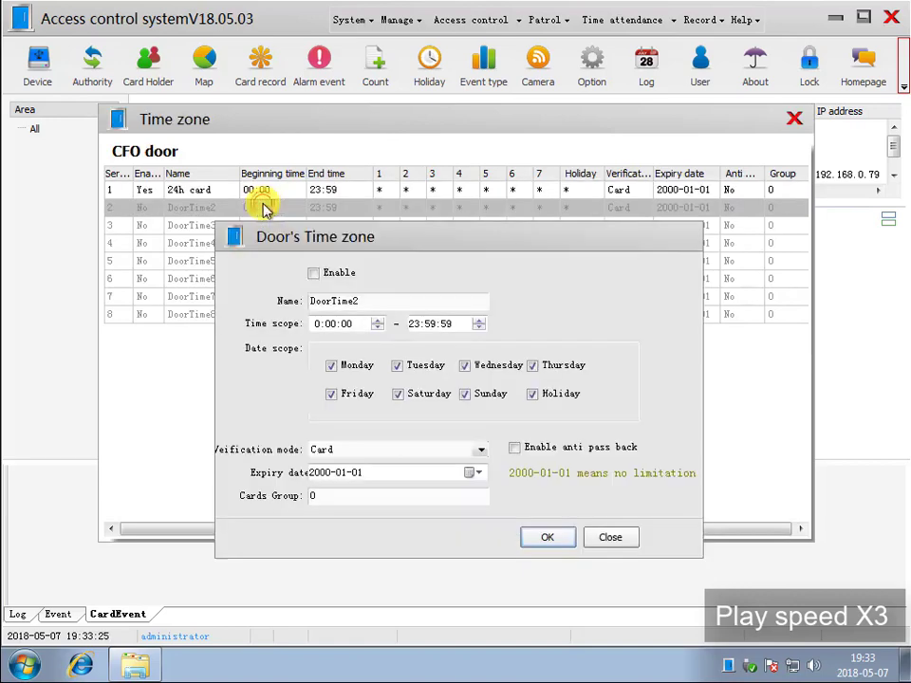
{"action": "left_click", "coordinate": [313, 273]}
{"action": "left_click_drag", "start_coordinate": [392, 314], "coordinate": [122, 305]}
{"action": "type", "text": "8h"}
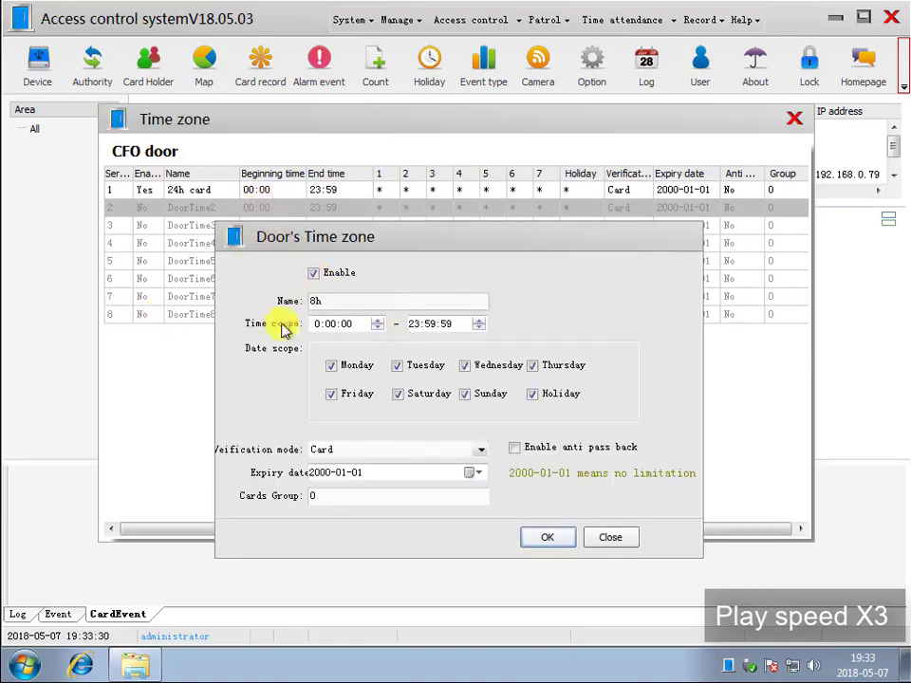
{"action": "left_click", "coordinate": [360, 325]}
{"action": "type", "text": "9"}
{"action": "left_click", "coordinate": [413, 323]}
{"action": "type", "text": "180000"}
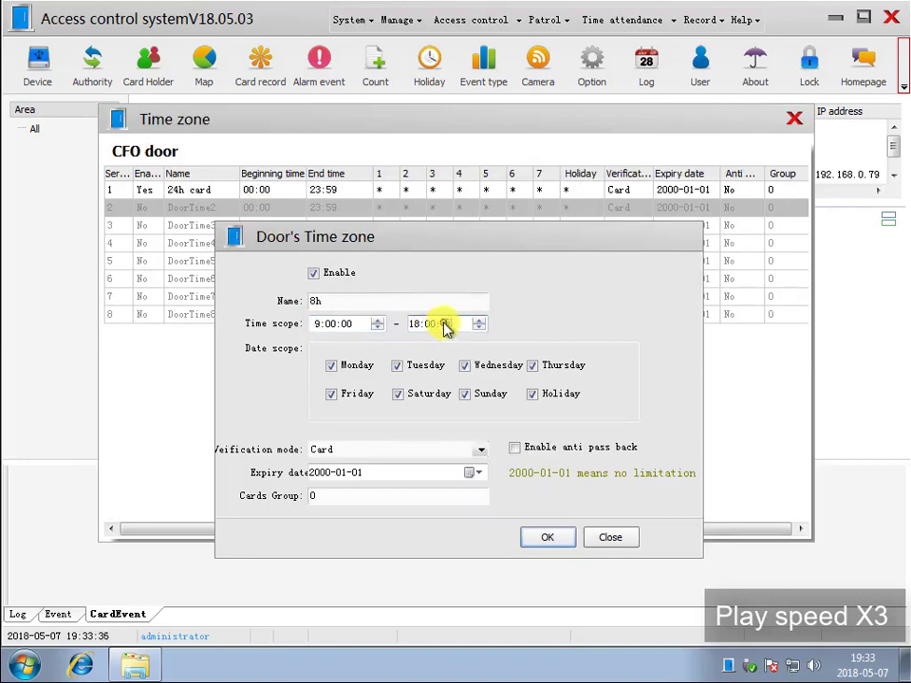
{"action": "left_click", "coordinate": [483, 450]}
{"action": "left_click", "coordinate": [399, 480]}
{"action": "left_click", "coordinate": [547, 537]}
{"action": "left_click", "coordinate": [794, 118]}
- Set the COO door's time zones to '24h card' and '8h passwd' with password verification
{"action": "right_click", "coordinate": [366, 262]}
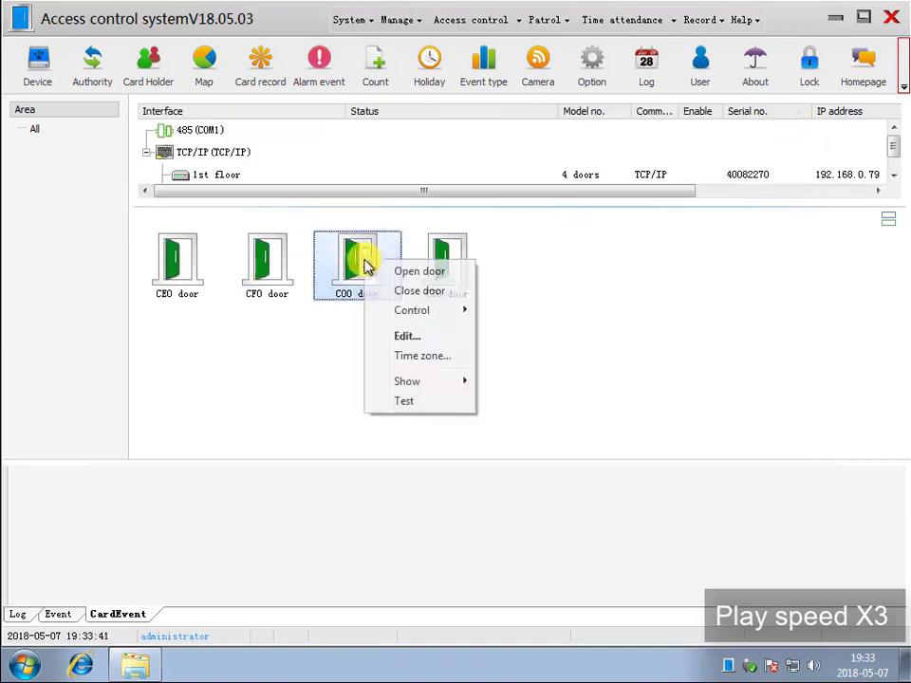
{"action": "left_click", "coordinate": [420, 364]}
{"action": "double_click", "coordinate": [270, 191]}
{"action": "left_click_drag", "start_coordinate": [380, 301], "coordinate": [271, 302]}
{"action": "type", "text": "24h card"}
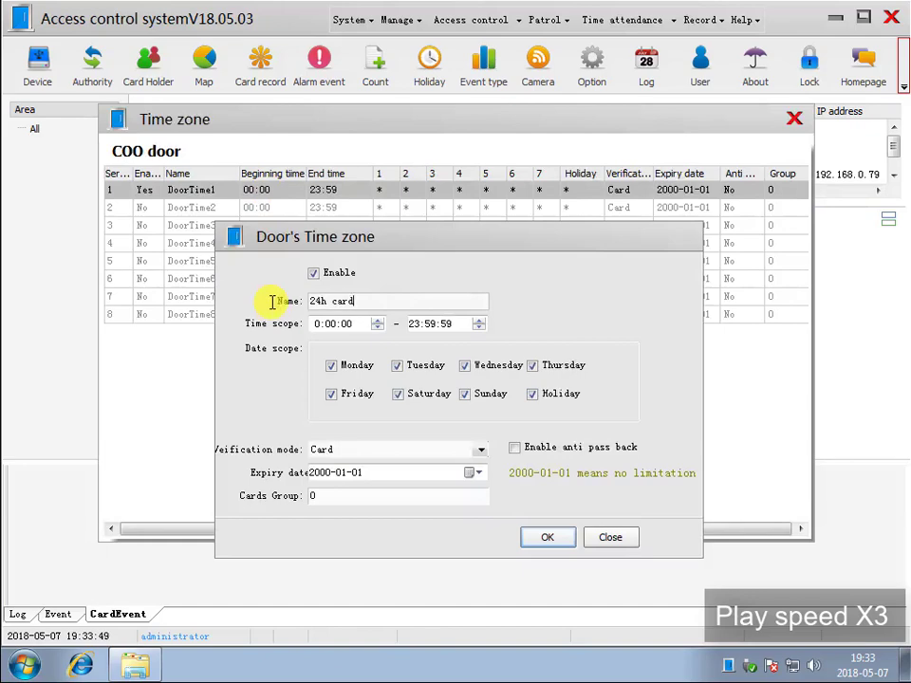
{"action": "left_click", "coordinate": [537, 537]}
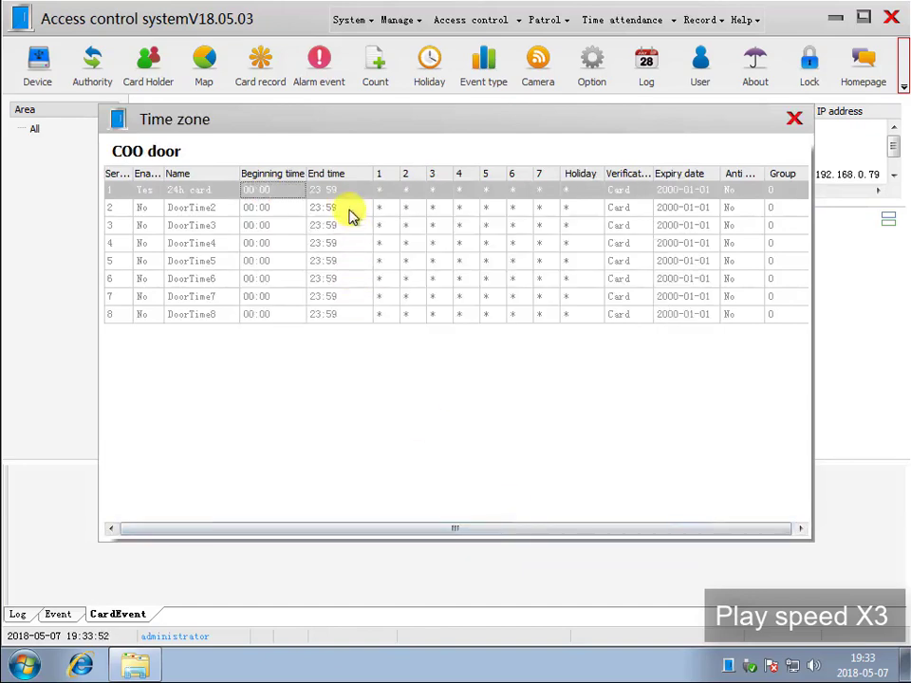
{"action": "double_click", "coordinate": [350, 209]}
{"action": "left_click_drag", "start_coordinate": [354, 300], "coordinate": [163, 300]}
{"action": "type", "text": "8"}
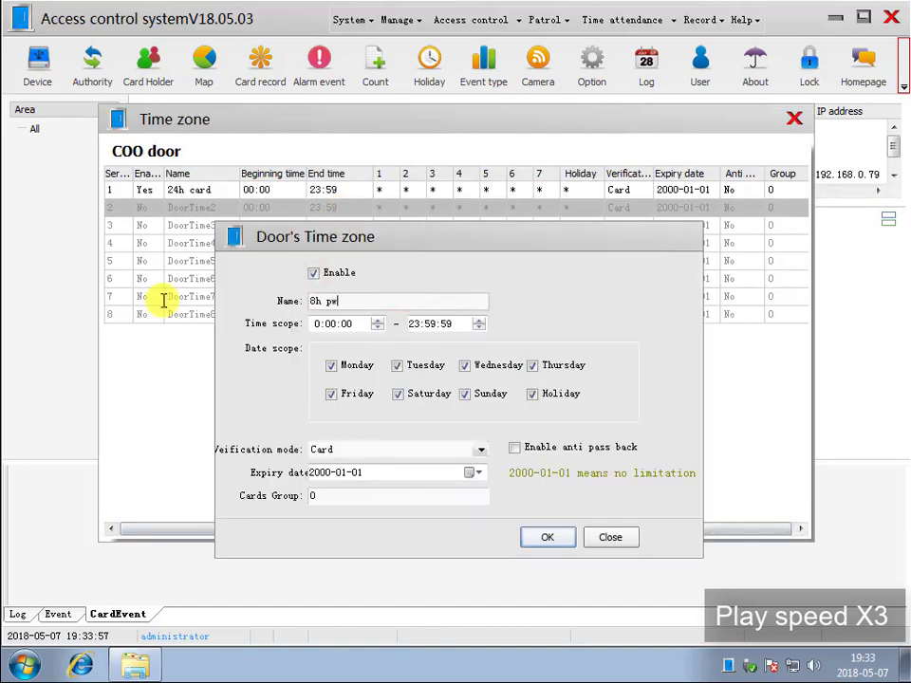
{"action": "type", "text": "h passwd"}
{"action": "left_click", "coordinate": [342, 450]}
{"action": "left_click", "coordinate": [380, 476]}
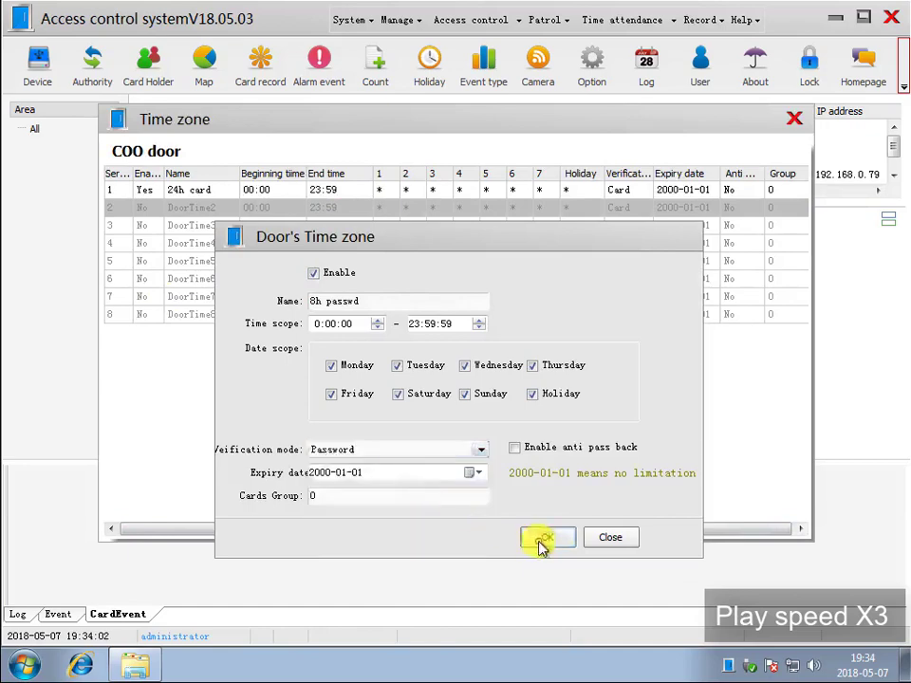
{"action": "left_click", "coordinate": [548, 537]}
{"action": "left_click", "coordinate": [795, 119]}
- Set the CTO door's time zones to '24h' card and an 8h password zone ending 18:00
{"action": "right_click", "coordinate": [470, 278]}
{"action": "left_click", "coordinate": [500, 370]}
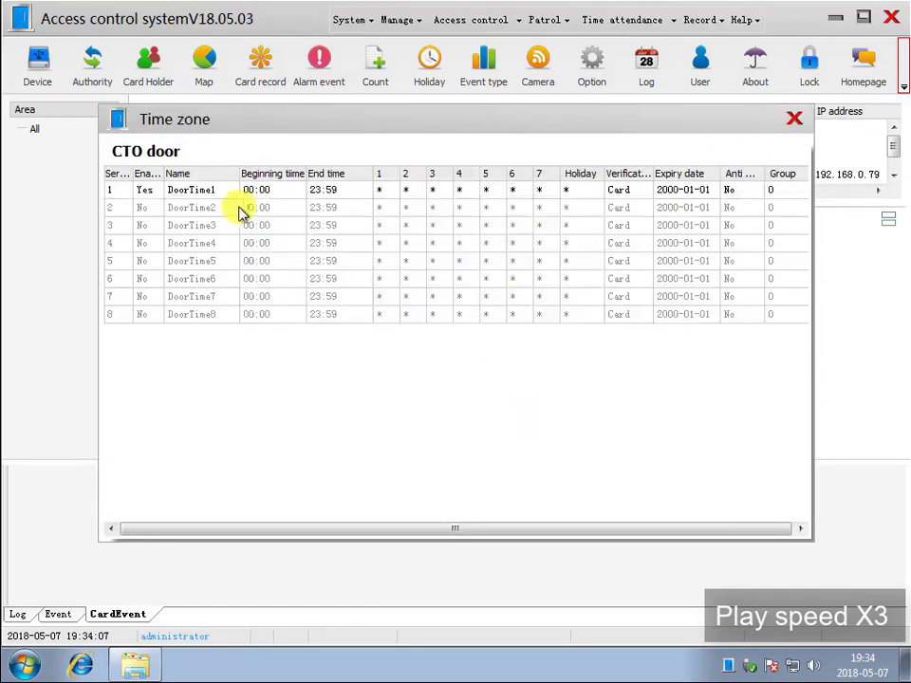
{"action": "double_click", "coordinate": [249, 191]}
{"action": "left_click_drag", "start_coordinate": [377, 300], "coordinate": [204, 301]}
{"action": "type", "text": "24h card"}
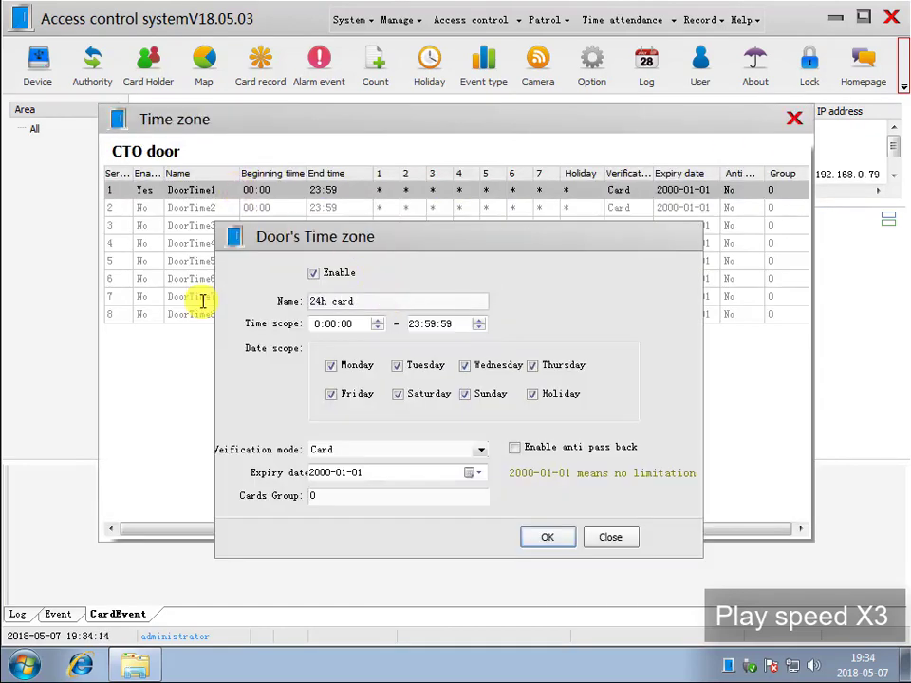
{"action": "key", "text": "Return"}
{"action": "double_click", "coordinate": [332, 207]}
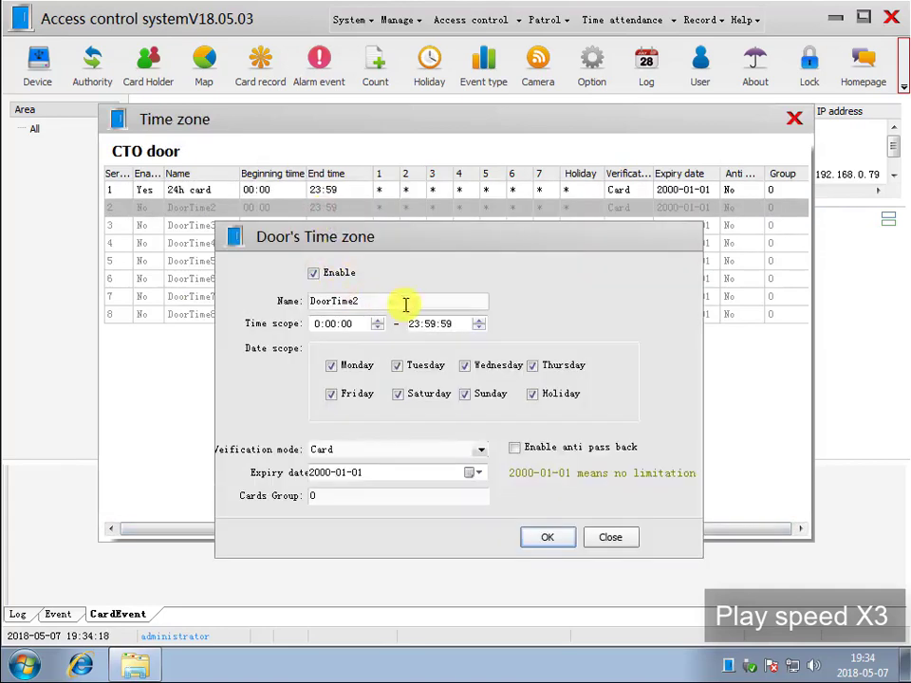
{"action": "left_click_drag", "start_coordinate": [402, 305], "coordinate": [183, 306]}
{"action": "type", "text": "8h passwd"}
{"action": "left_click", "coordinate": [315, 324]}
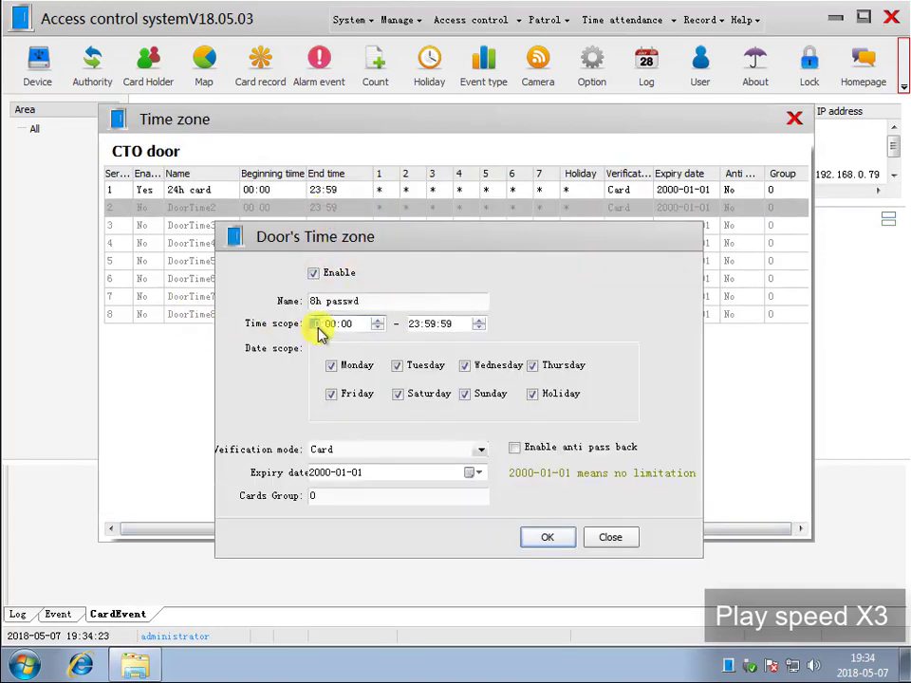
{"action": "type", "text": "180000"}
{"action": "left_click", "coordinate": [437, 450]}
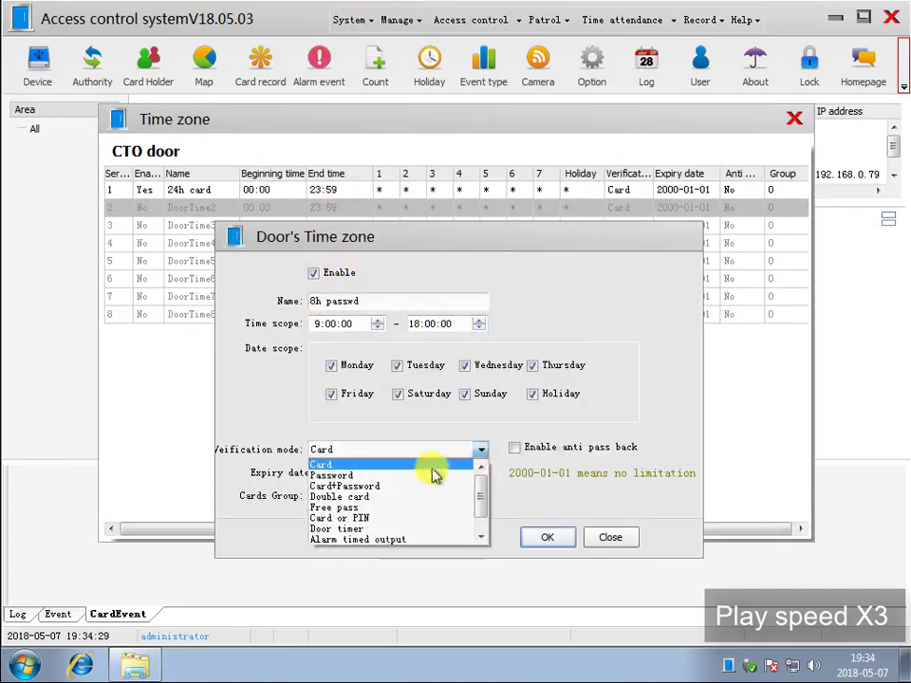
{"action": "left_click", "coordinate": [433, 474]}
{"action": "left_click", "coordinate": [548, 538]}
{"action": "left_click", "coordinate": [794, 119]}
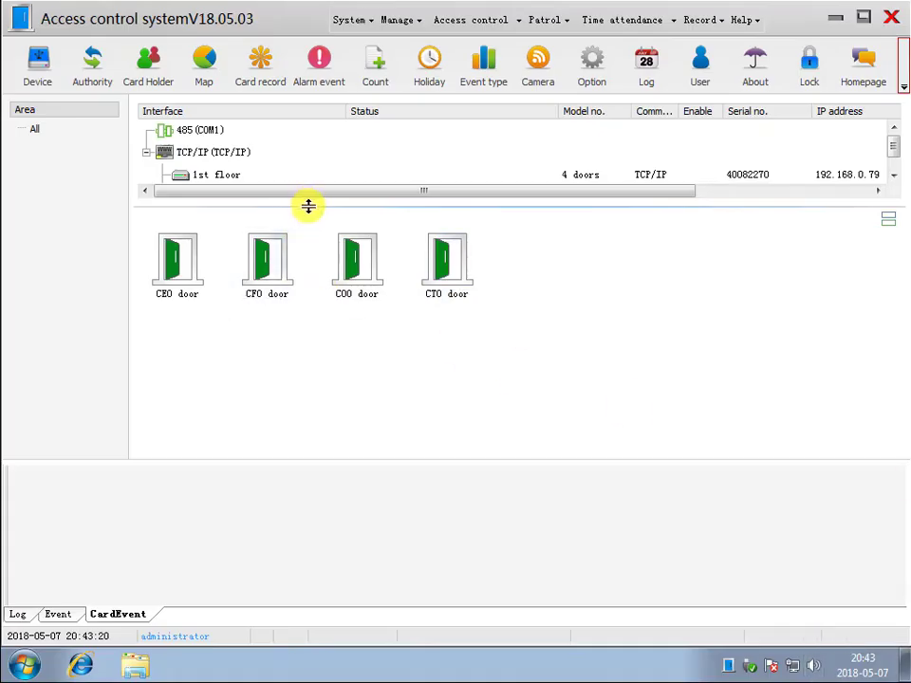
- For the 1# elevator's floor 1, save time zone 1 as '24h card' with Card verification
{"action": "left_click_drag", "start_coordinate": [309, 205], "coordinate": [310, 261]}
{"action": "left_click", "coordinate": [219, 197]}
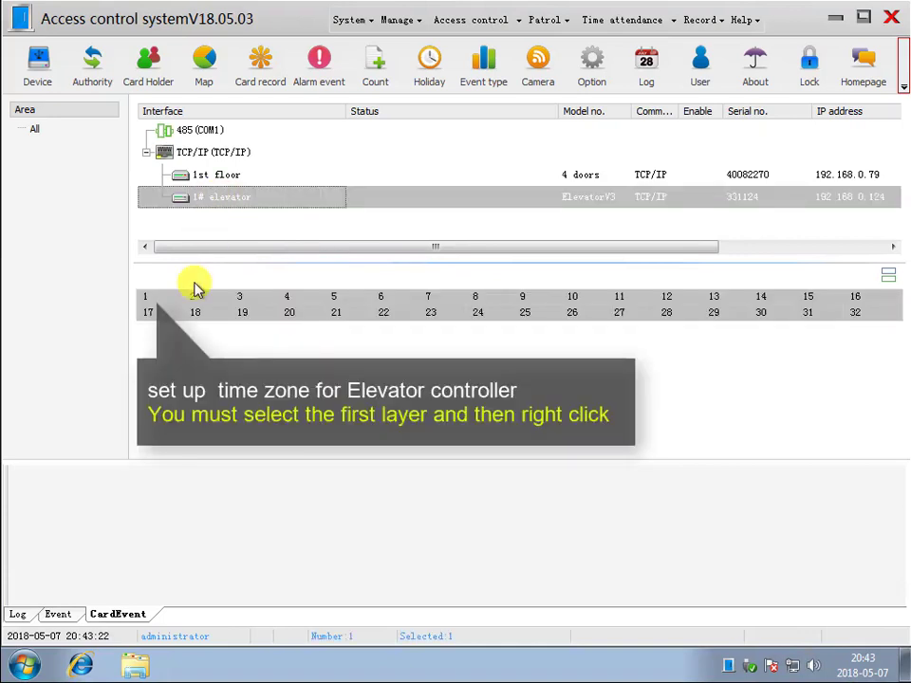
{"action": "left_click", "coordinate": [146, 300]}
{"action": "right_click", "coordinate": [146, 299]}
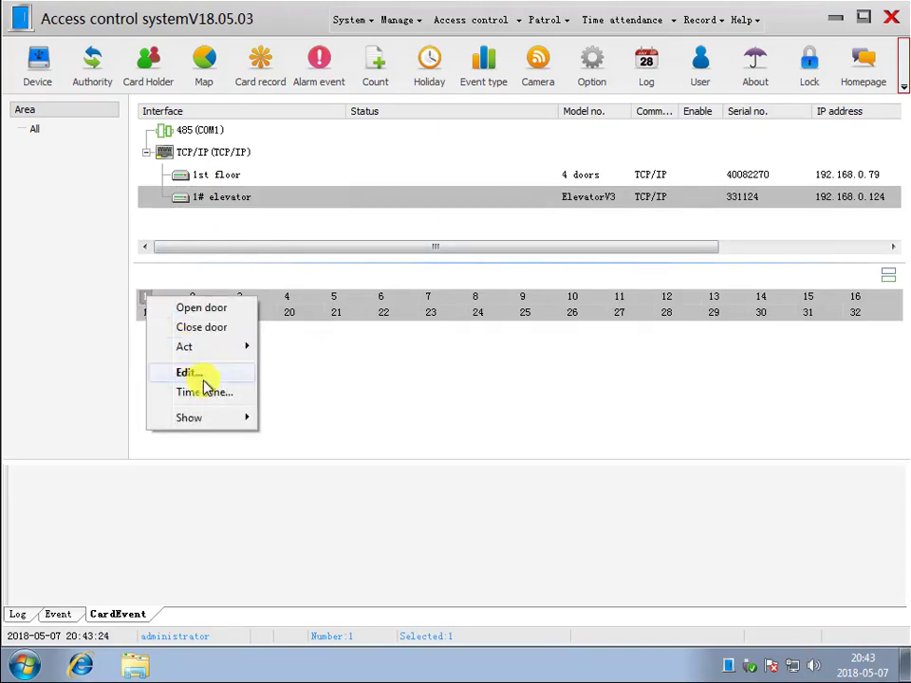
{"action": "left_click", "coordinate": [203, 391]}
{"action": "double_click", "coordinate": [215, 194]}
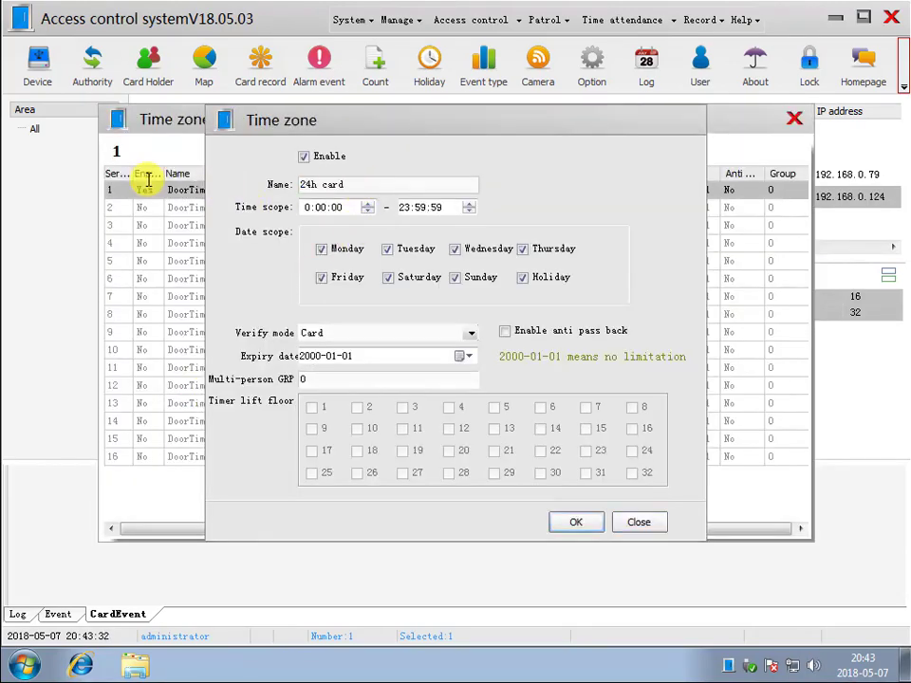
{"action": "left_click", "coordinate": [471, 333]}
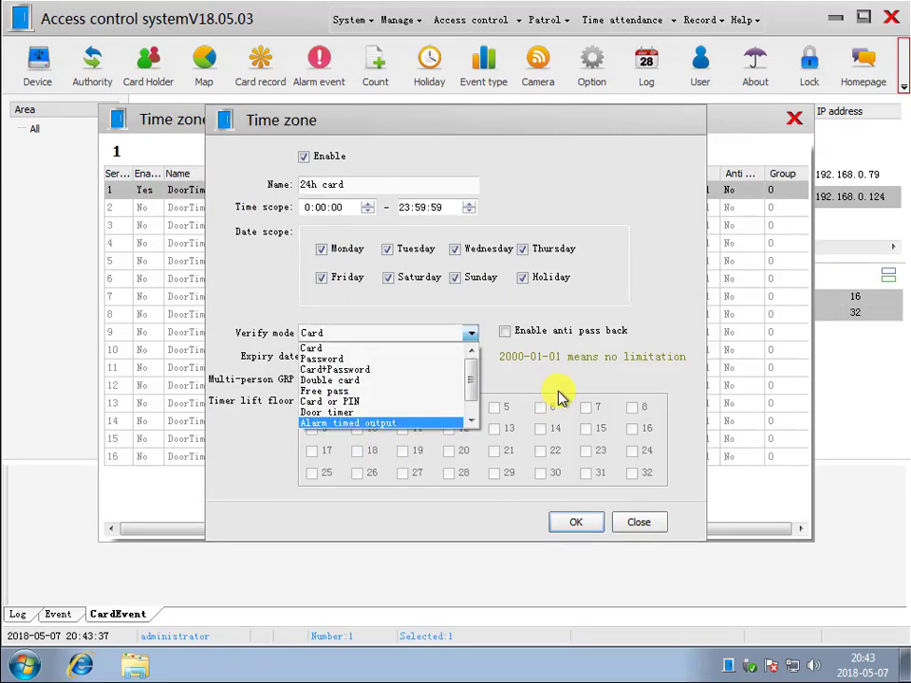
{"action": "left_click", "coordinate": [558, 406]}
{"action": "left_click", "coordinate": [573, 522]}
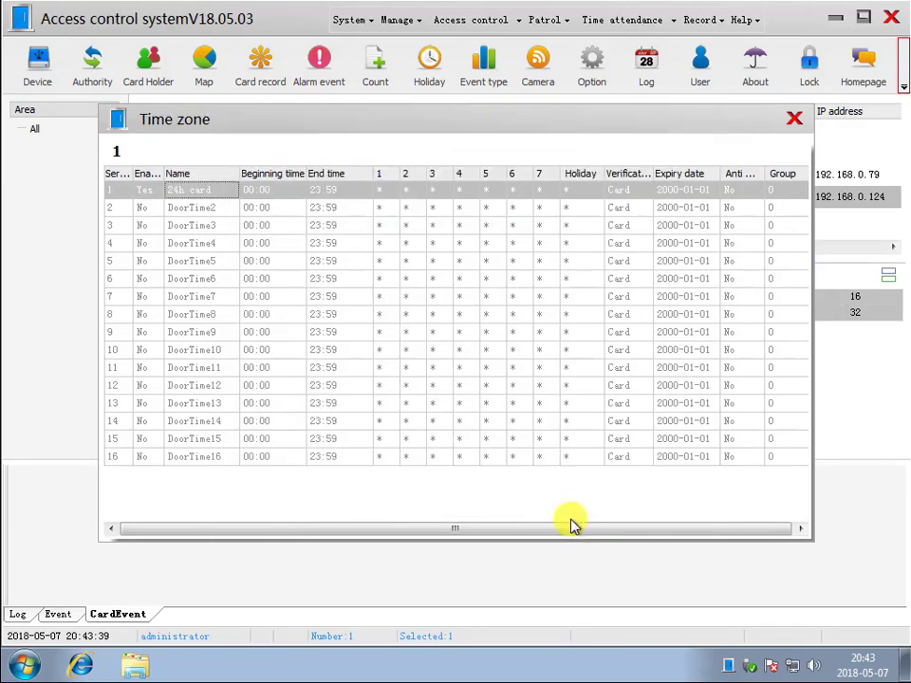
{"action": "left_click", "coordinate": [795, 120]}
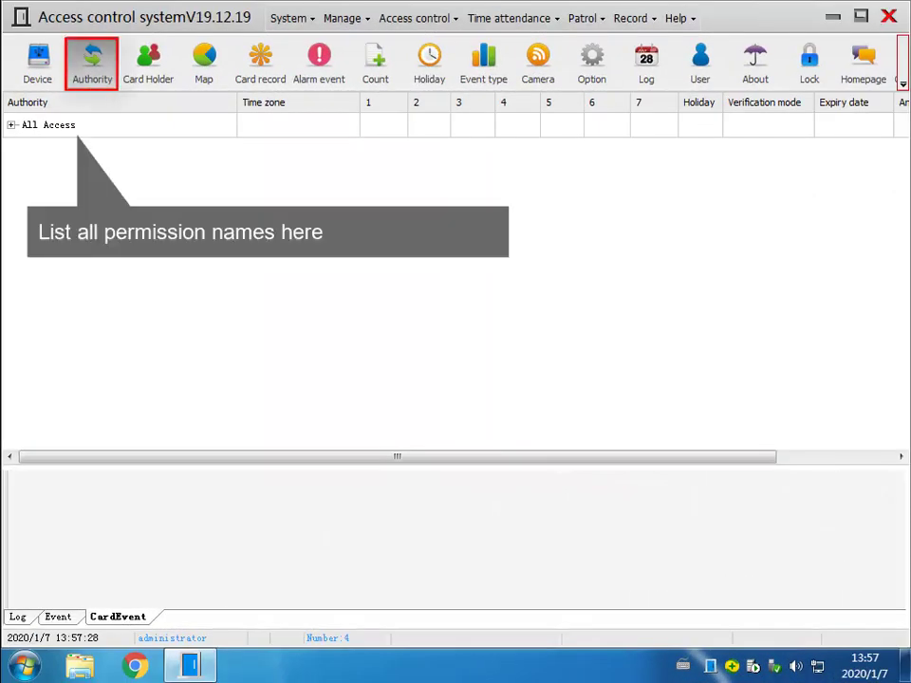
- Review the All Access authority: 24h Card on all four doors, 8h Passwd unticked
{"action": "double_click", "coordinate": [127, 132]}
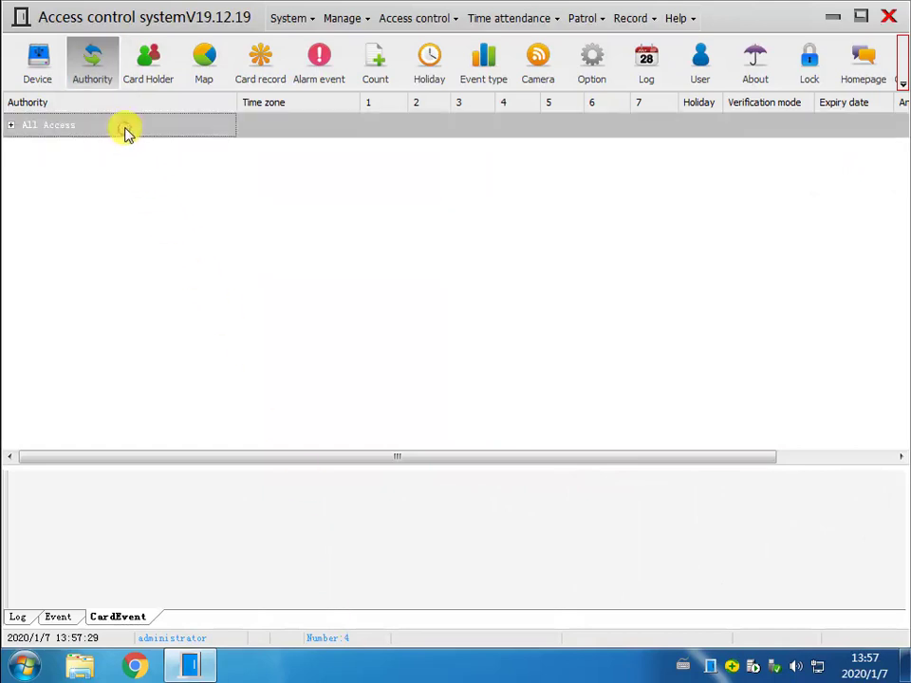
{"action": "left_click", "coordinate": [420, 567]}
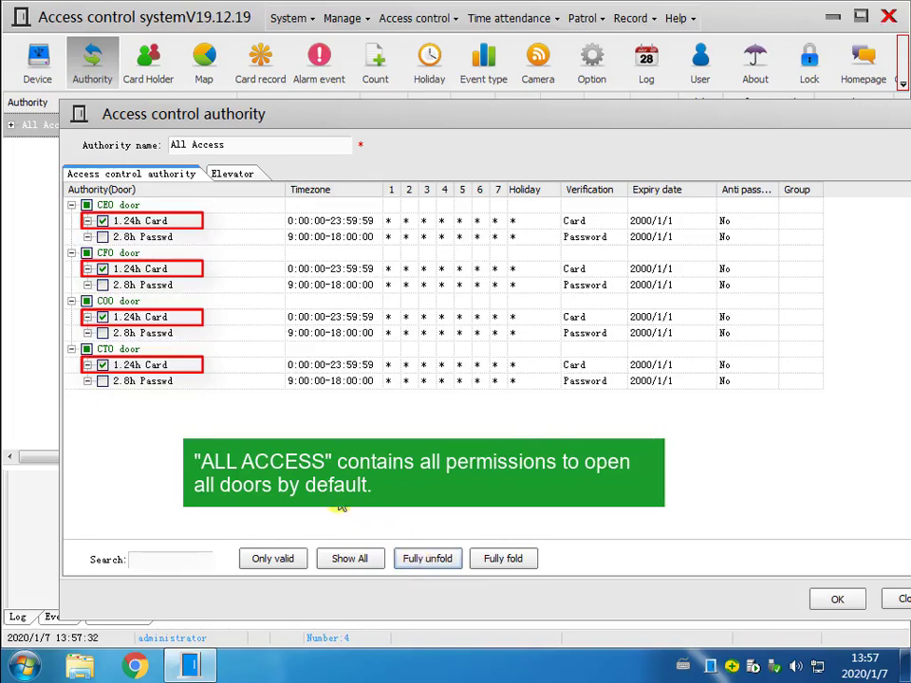
{"action": "left_click", "coordinate": [820, 603]}
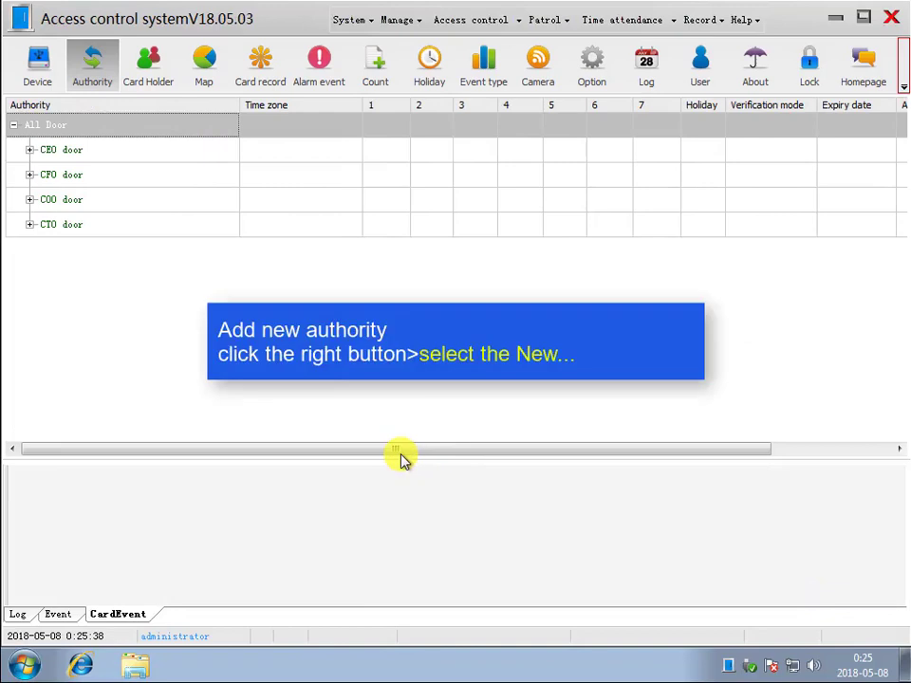
- Create authority 'passwd to SEO door' granting only the CEO door's 8h Passwd time zone
{"action": "right_click", "coordinate": [100, 284]}
{"action": "left_click", "coordinate": [124, 292]}
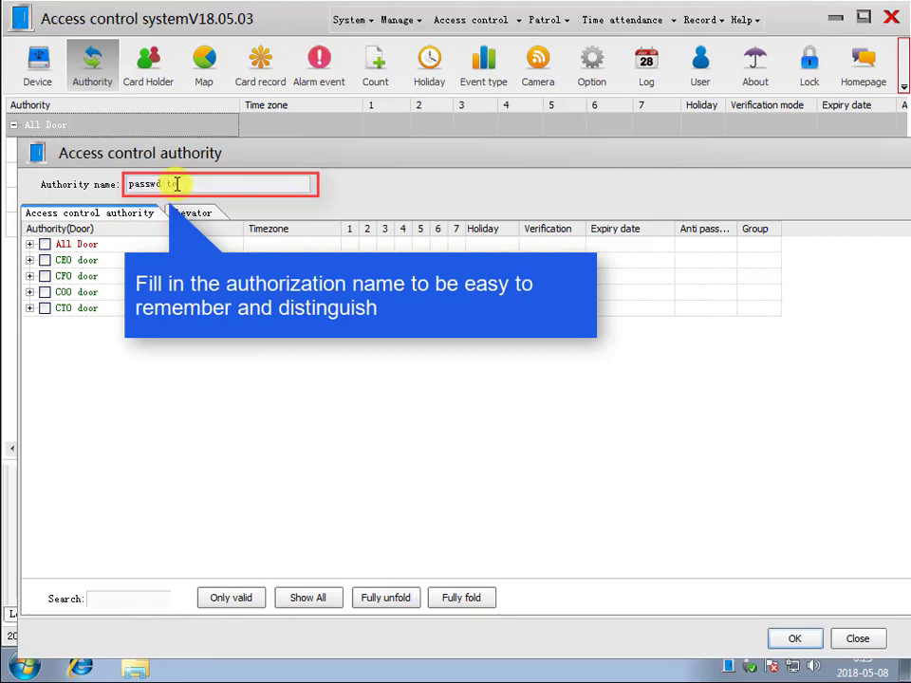
{"action": "type", "text": "passwd to SEO door"}
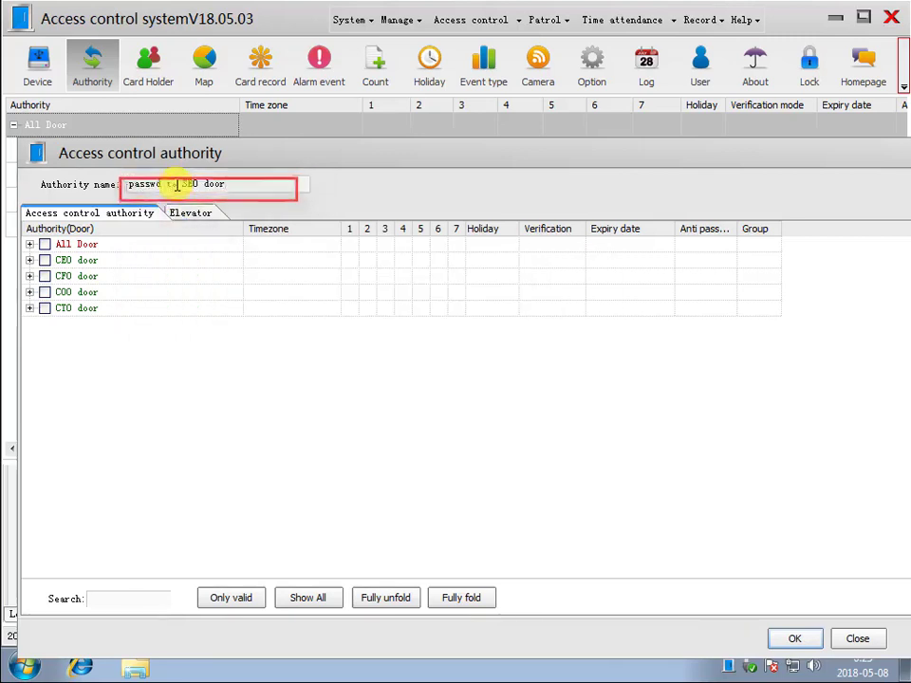
{"action": "left_click", "coordinate": [29, 260]}
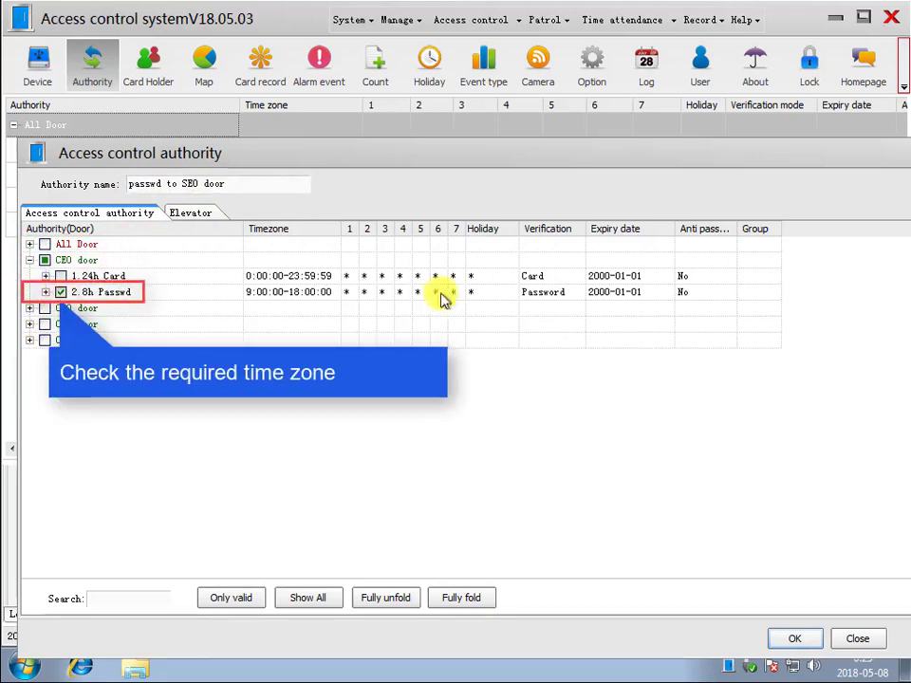
{"action": "left_click", "coordinate": [795, 639]}
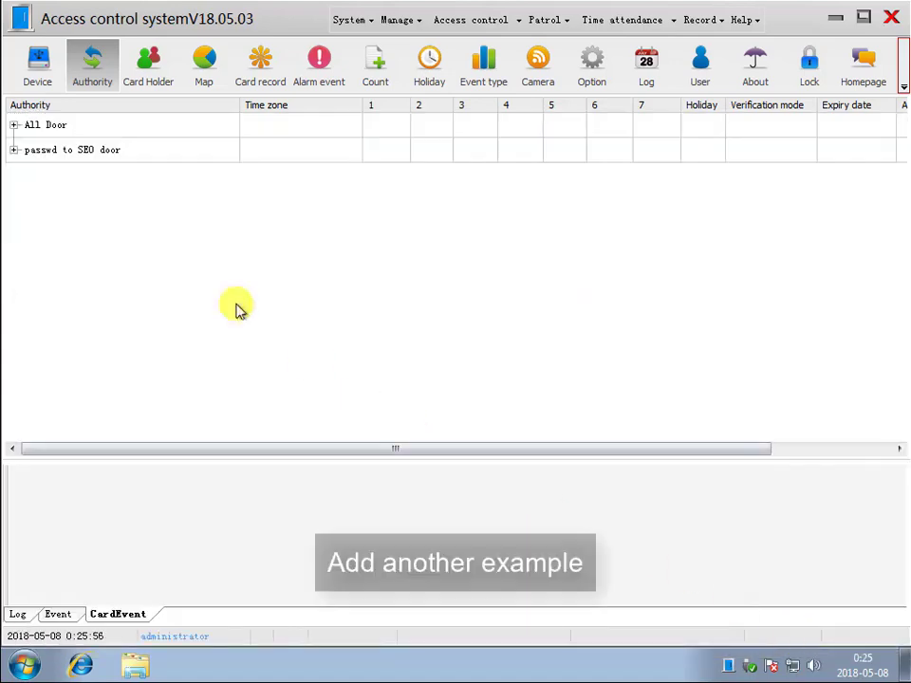
- Create the 'card to CFO door' authority granting the CFO door's 1.24h card time zone
{"action": "right_click", "coordinate": [135, 207]}
{"action": "left_click", "coordinate": [144, 217]}
{"action": "left_click", "coordinate": [179, 185]}
{"action": "type", "text": "card to"}
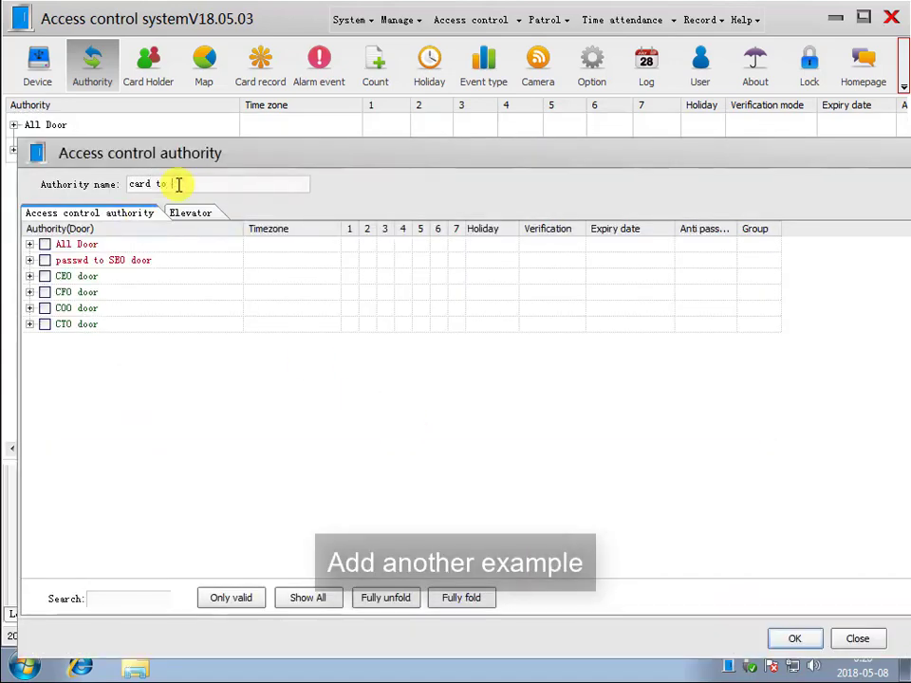
{"action": "type", "text": " CFO door"}
{"action": "left_click", "coordinate": [29, 292]}
{"action": "left_click", "coordinate": [60, 308]}
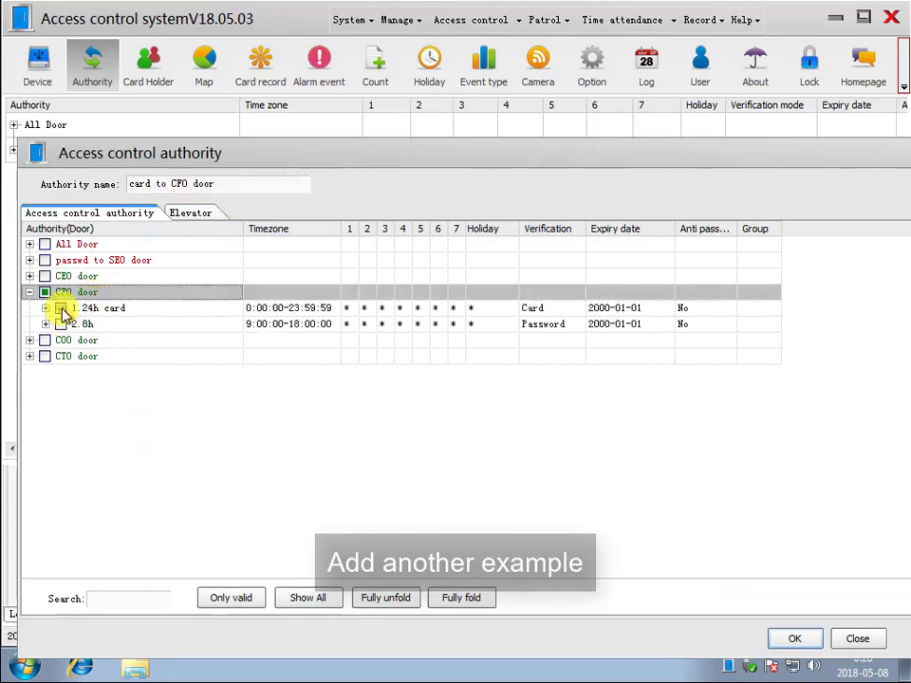
{"action": "left_click", "coordinate": [792, 641]}
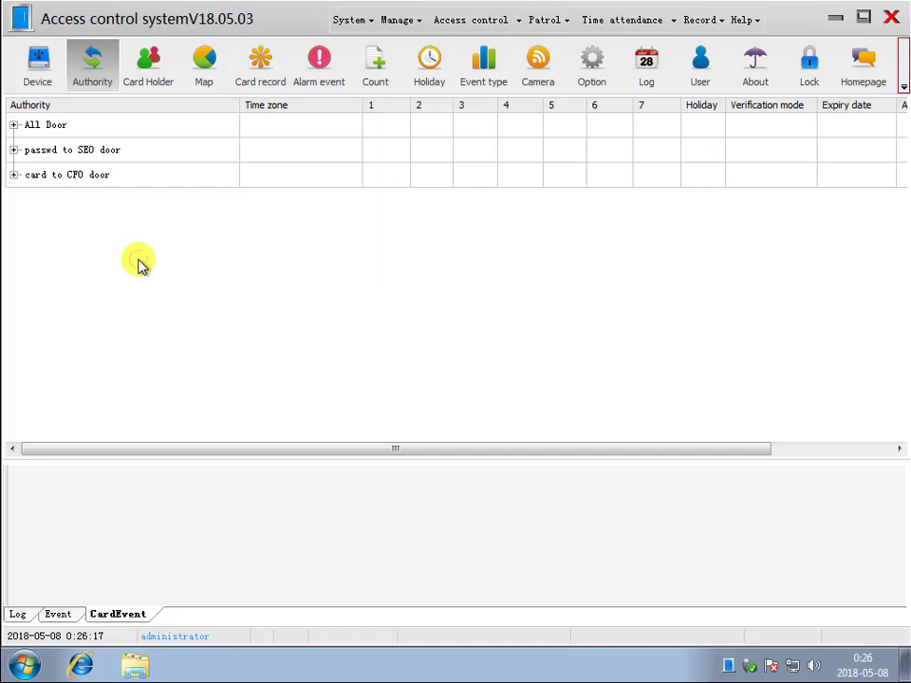
{"action": "right_click", "coordinate": [139, 263]}
{"action": "left_click", "coordinate": [167, 274]}
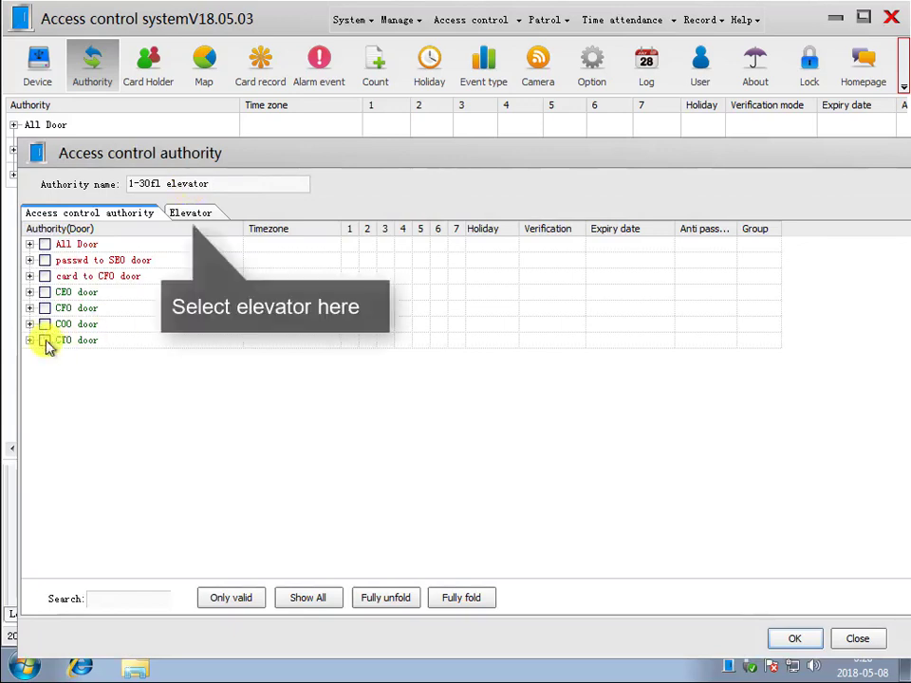
- Save the '1-30fl elevator' authority: 1# elevator floors 1–30 with 24h card
{"action": "left_click", "coordinate": [193, 214]}
{"action": "left_click", "coordinate": [49, 296]}
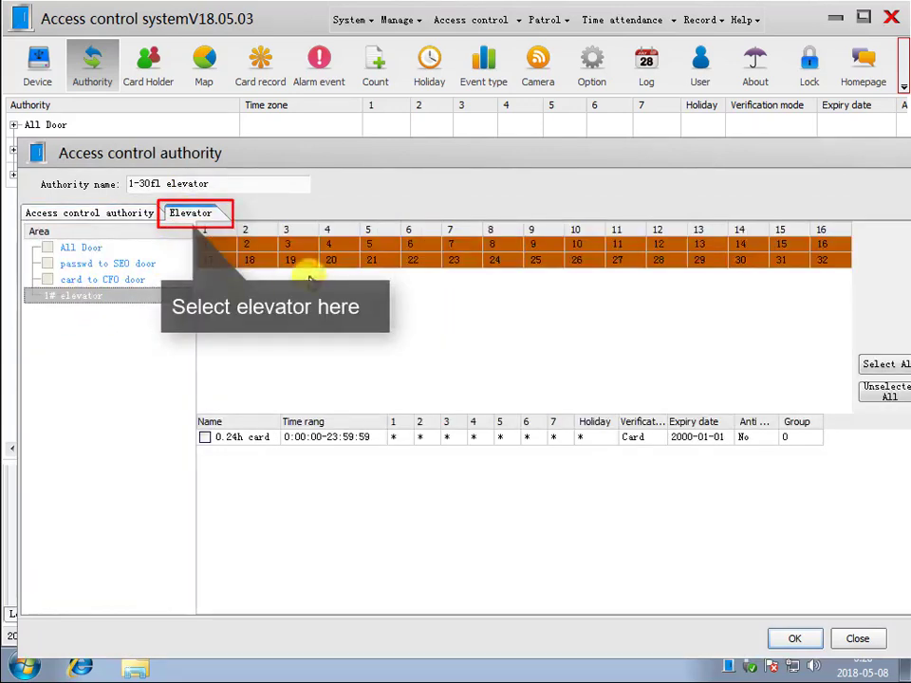
{"action": "left_click", "coordinate": [881, 365]}
{"action": "left_click", "coordinate": [822, 262]}
{"action": "left_click", "coordinate": [783, 263]}
{"action": "left_click", "coordinate": [205, 437]}
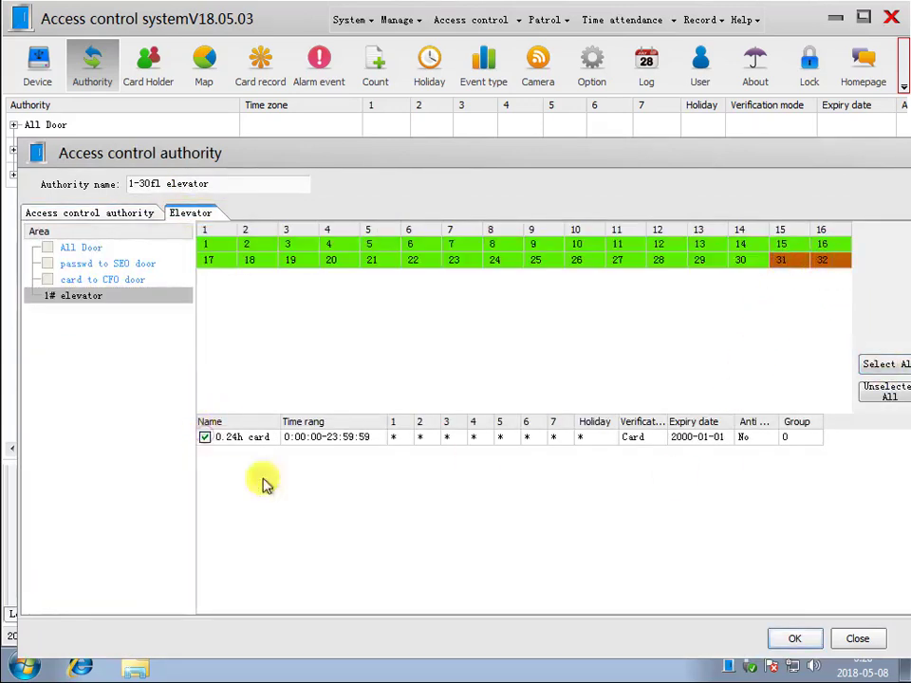
{"action": "left_click", "coordinate": [793, 638]}
- Add the 'only 31-32fl elevator' authority: 1# elevator floors 31 and 32 with 24h card
{"action": "right_click", "coordinate": [174, 273]}
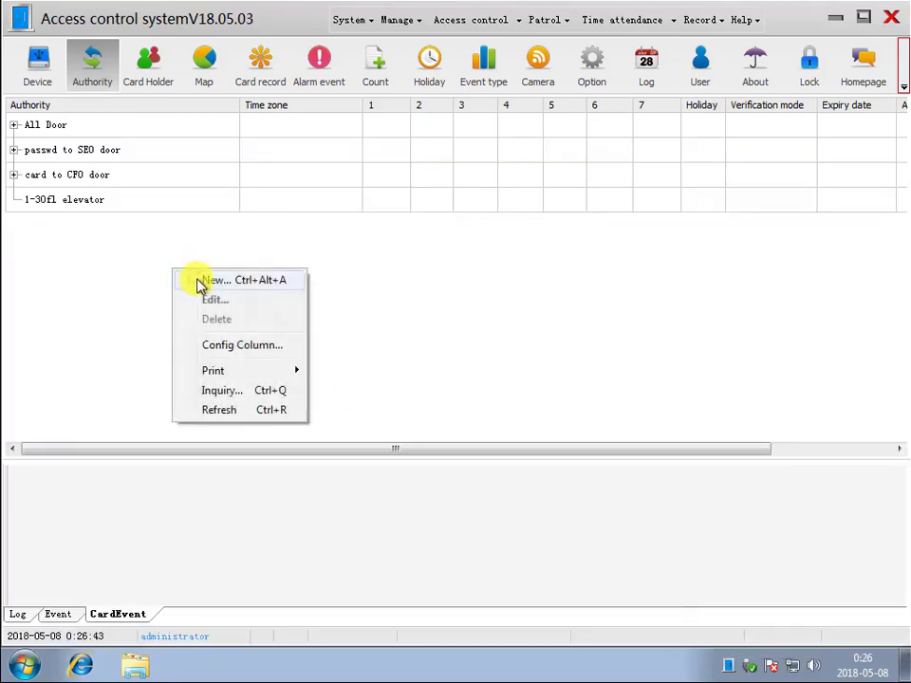
{"action": "left_click", "coordinate": [199, 280]}
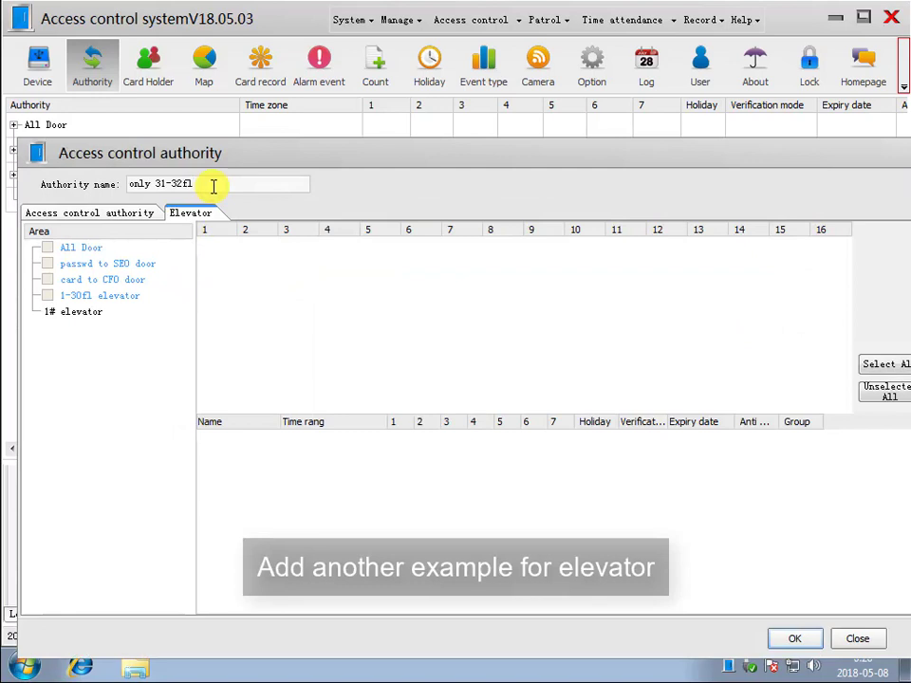
{"action": "left_click", "coordinate": [104, 313]}
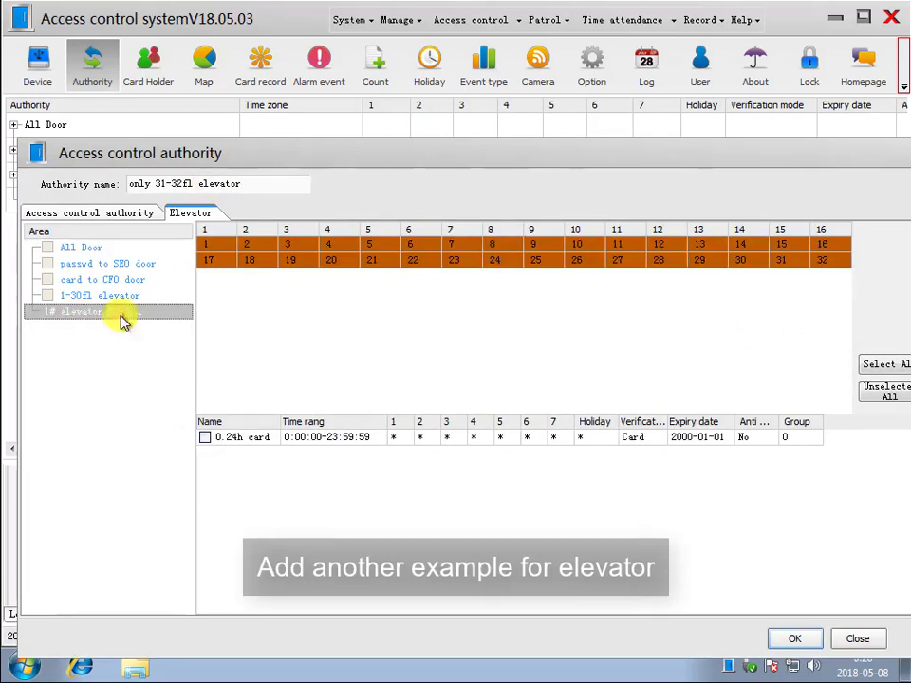
{"action": "left_click", "coordinate": [822, 262]}
{"action": "left_click", "coordinate": [782, 262]}
{"action": "left_click", "coordinate": [204, 437]}
{"action": "left_click", "coordinate": [794, 638]}
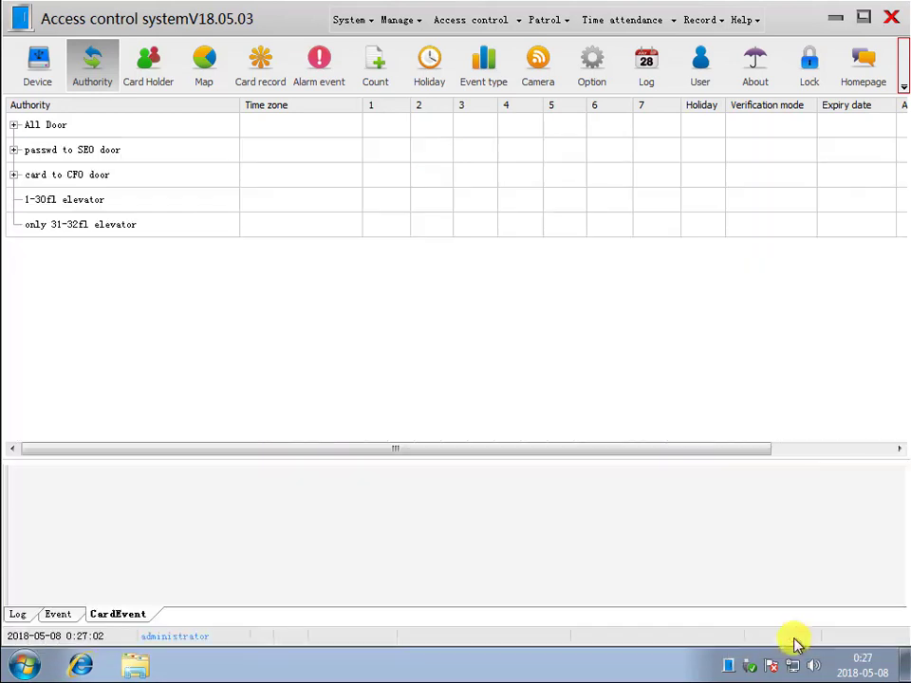
- Expand All Door, passwd to SEO door and card to CFO door to review their doors
{"action": "left_click", "coordinate": [15, 124]}
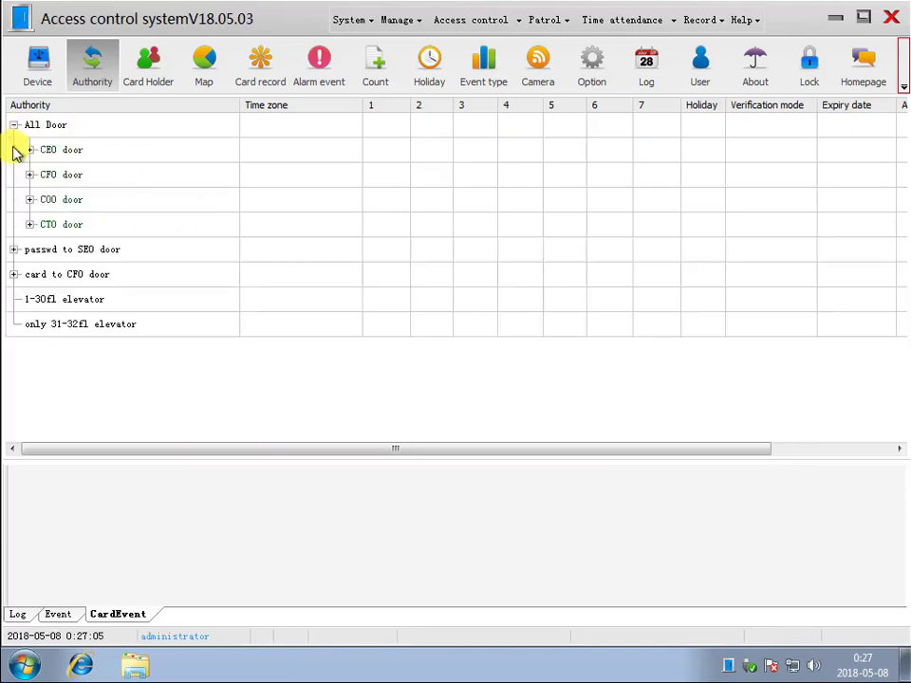
{"action": "left_click", "coordinate": [15, 249]}
{"action": "left_click", "coordinate": [14, 299]}
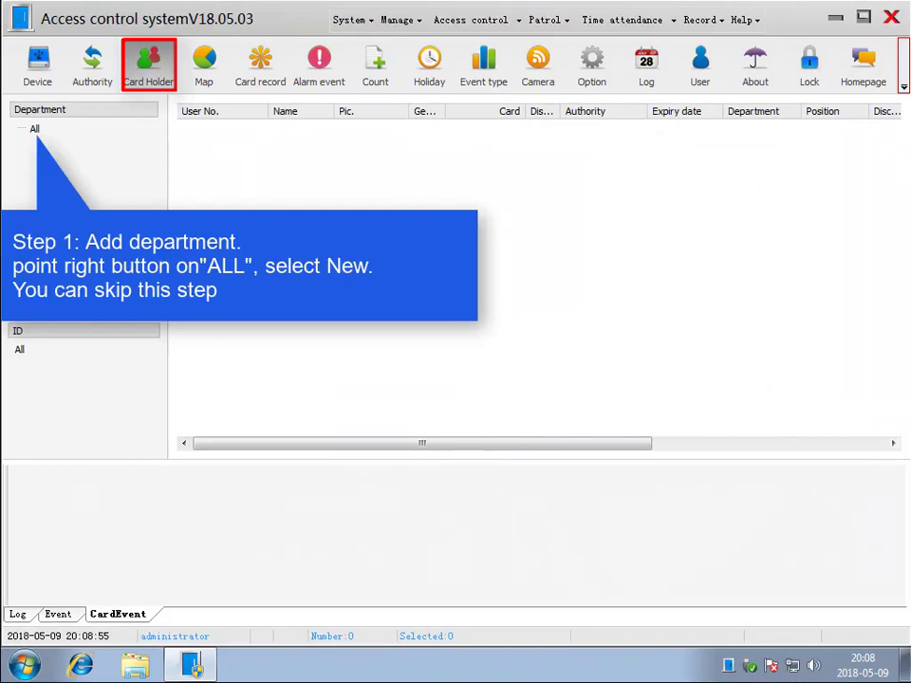
- Create a 'Boss' department under All in the Card Holder tree
{"action": "right_click", "coordinate": [36, 131]}
{"action": "left_click", "coordinate": [81, 143]}
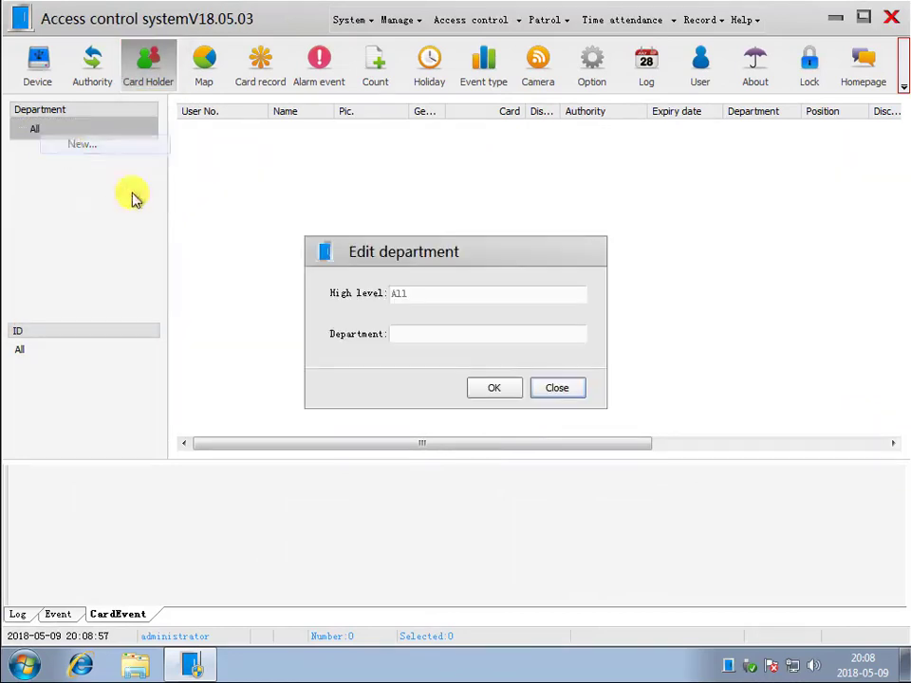
{"action": "left_click", "coordinate": [435, 334]}
{"action": "type", "text": "Boss"}
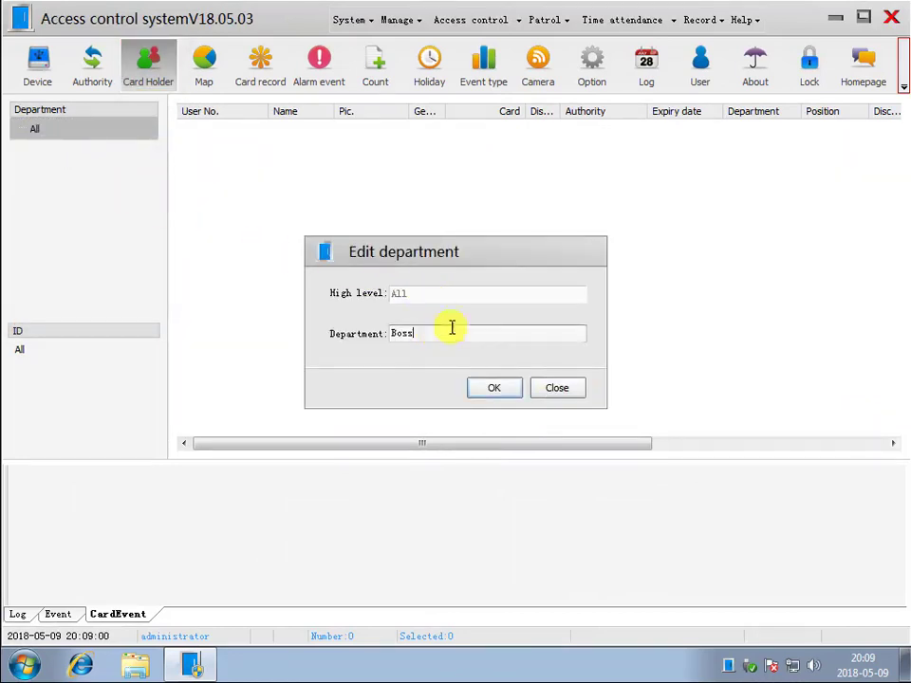
{"action": "key", "text": "Return"}
- Add a 'Staff' department under All as well
{"action": "right_click", "coordinate": [54, 131]}
{"action": "left_click", "coordinate": [93, 143]}
{"action": "left_click", "coordinate": [440, 336]}
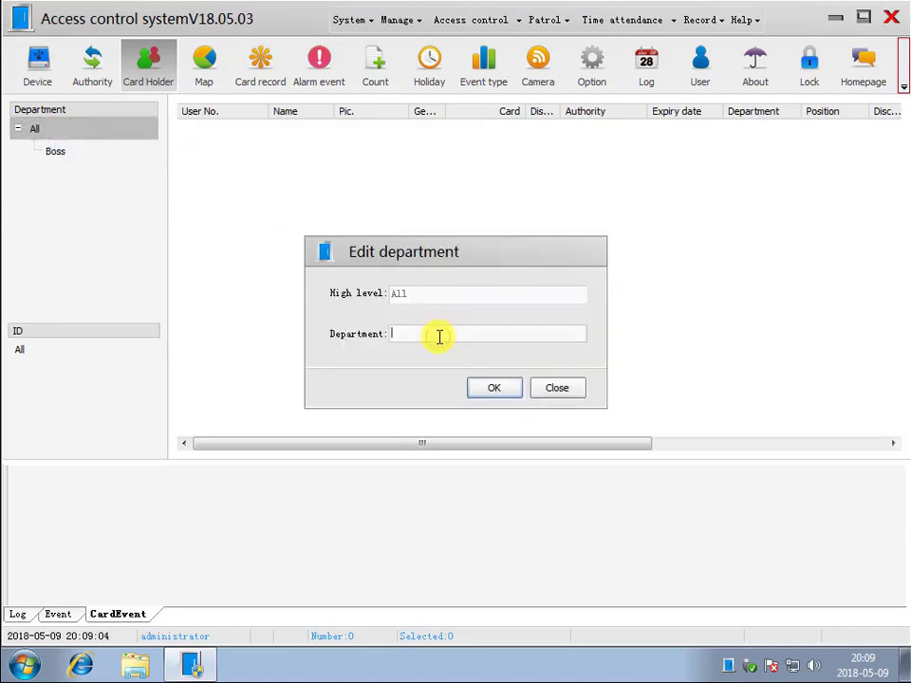
{"action": "type", "text": "Staff"}
{"action": "left_click", "coordinate": [475, 390]}
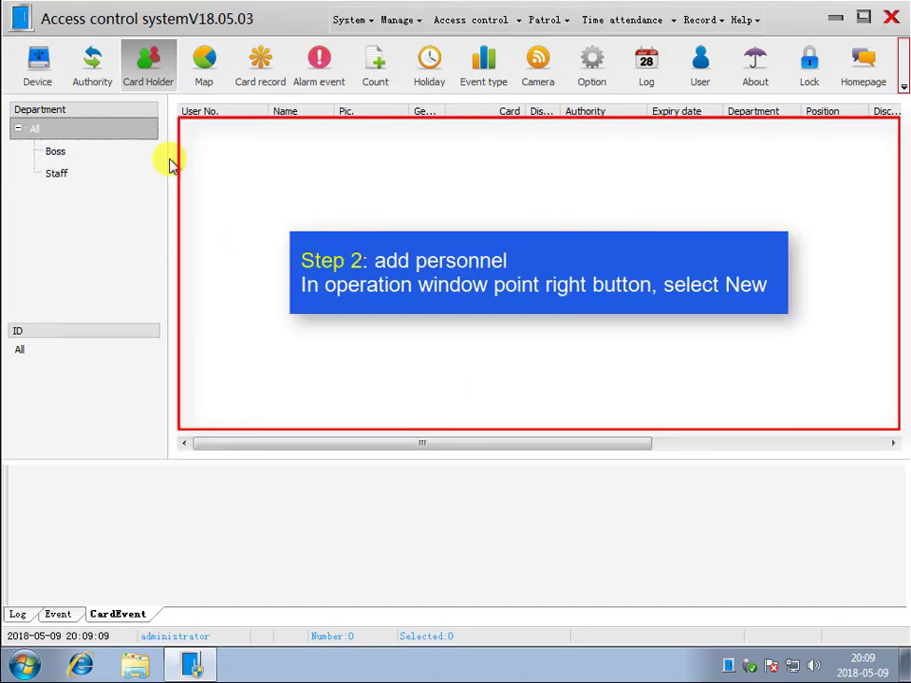
- Add card holder 10001 with a loaded photo in the Boss department and save it
{"action": "right_click", "coordinate": [278, 160]}
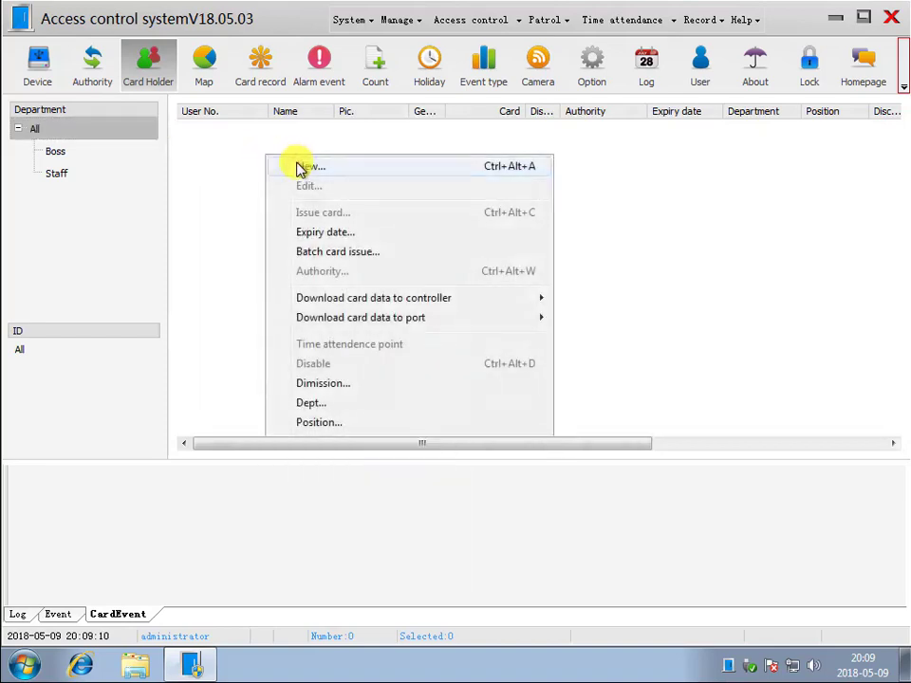
{"action": "left_click", "coordinate": [299, 169]}
{"action": "left_click", "coordinate": [292, 152]}
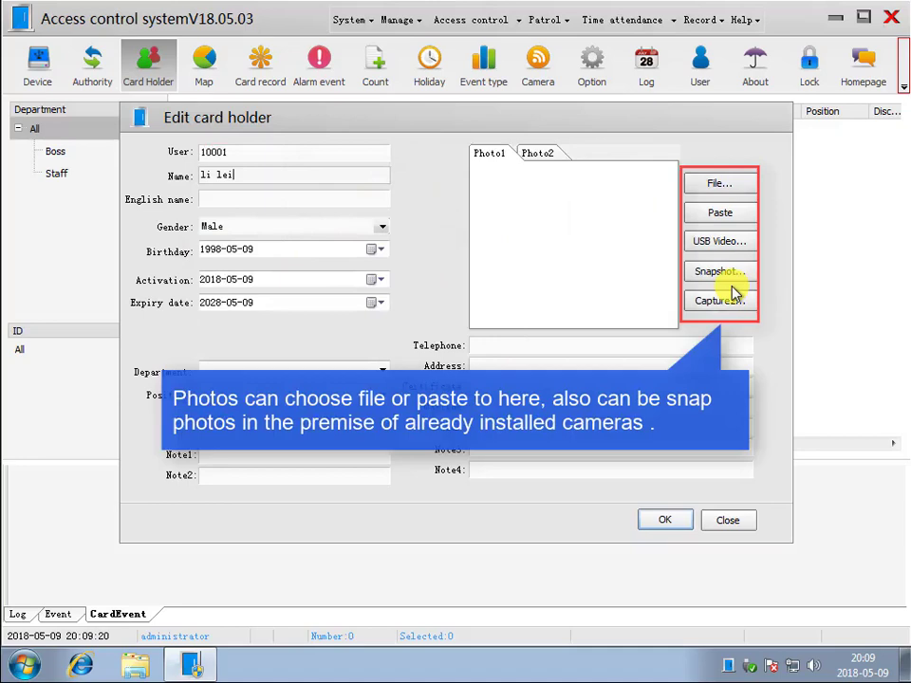
{"action": "left_click", "coordinate": [733, 186]}
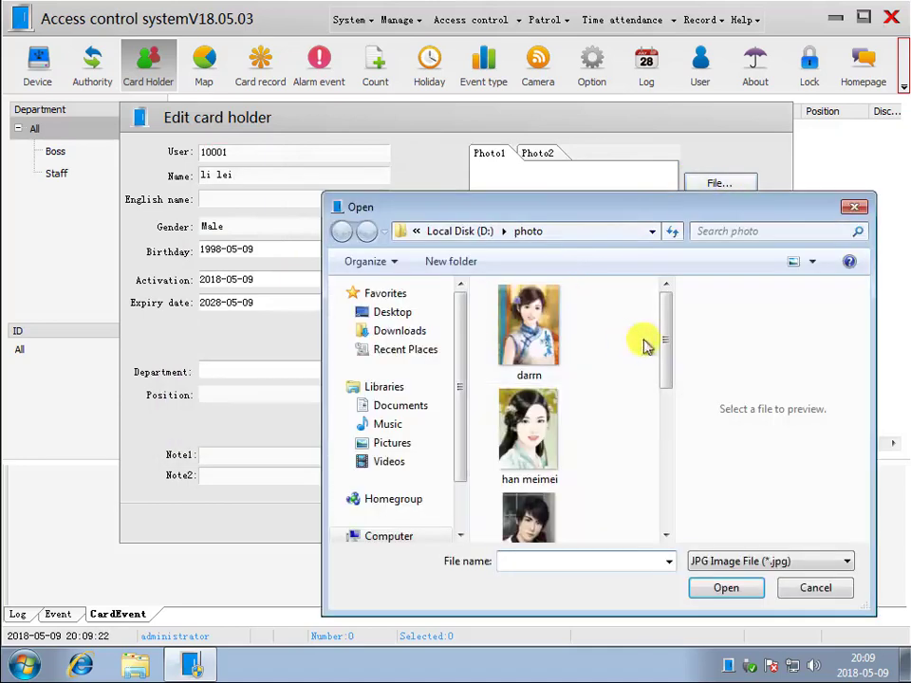
{"action": "left_click_drag", "start_coordinate": [667, 336], "coordinate": [667, 399]}
{"action": "double_click", "coordinate": [533, 342]}
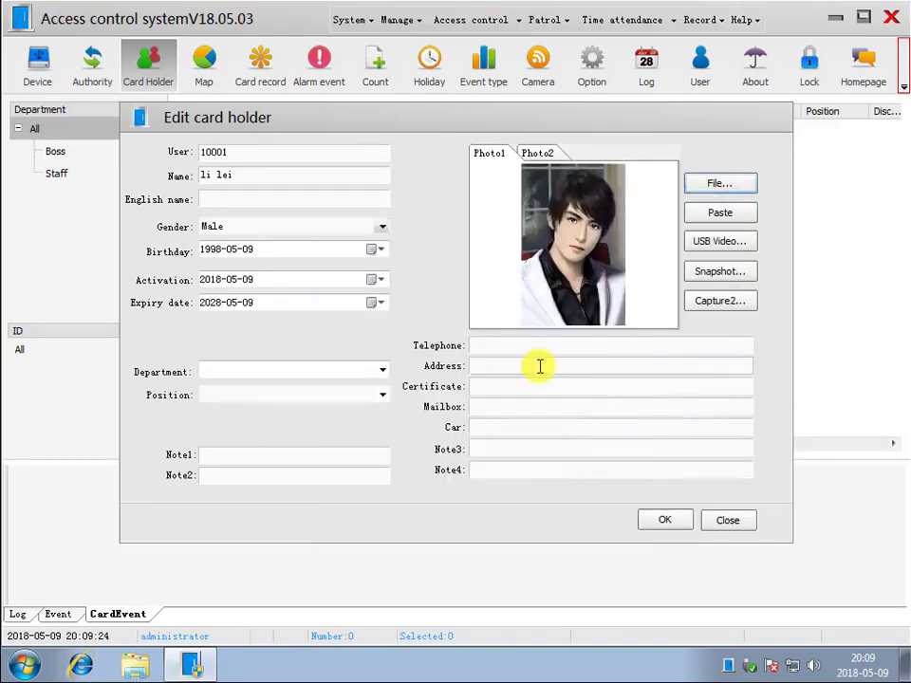
{"action": "left_click", "coordinate": [382, 370]}
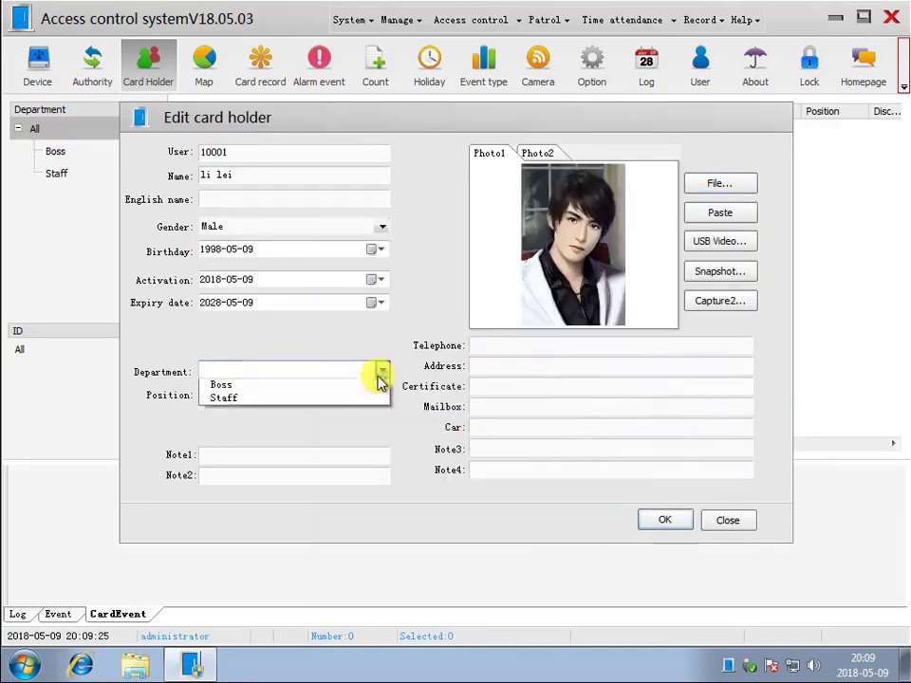
{"action": "left_click", "coordinate": [327, 387]}
{"action": "left_click", "coordinate": [654, 520]}
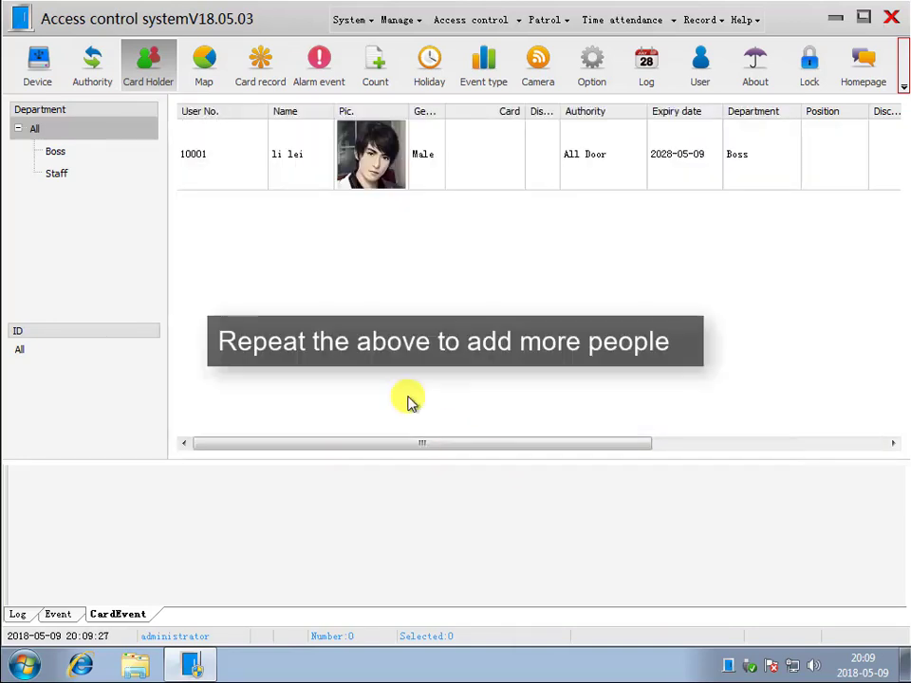
- Add card holder 10002 with a photo and save it
{"action": "right_click", "coordinate": [311, 291]}
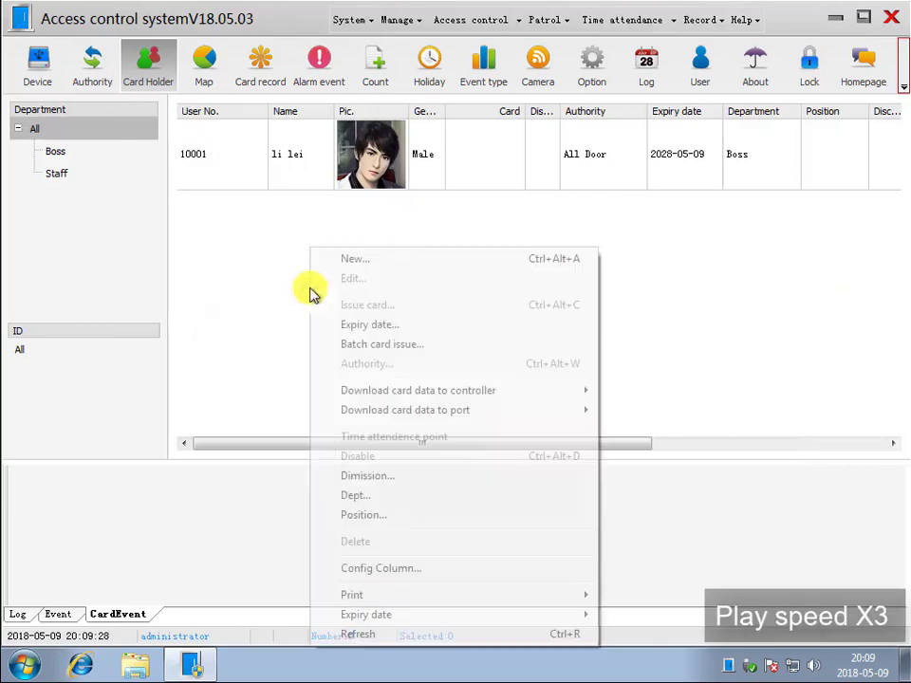
{"action": "left_click", "coordinate": [347, 258]}
{"action": "left_click", "coordinate": [268, 151]}
{"action": "type", "text": "10002"}
{"action": "left_click", "coordinate": [240, 174]}
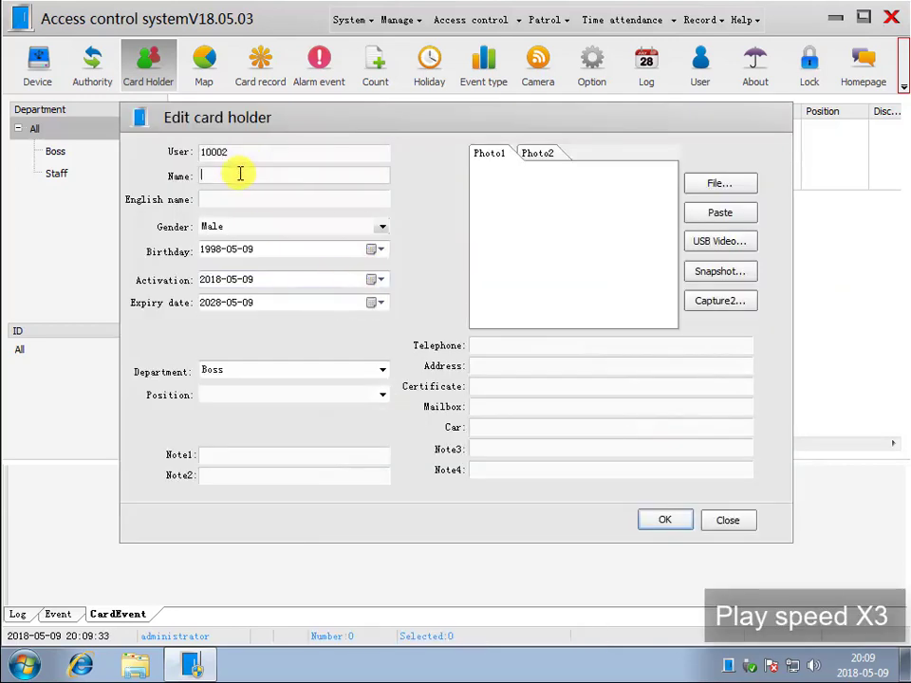
{"action": "left_click", "coordinate": [719, 183]}
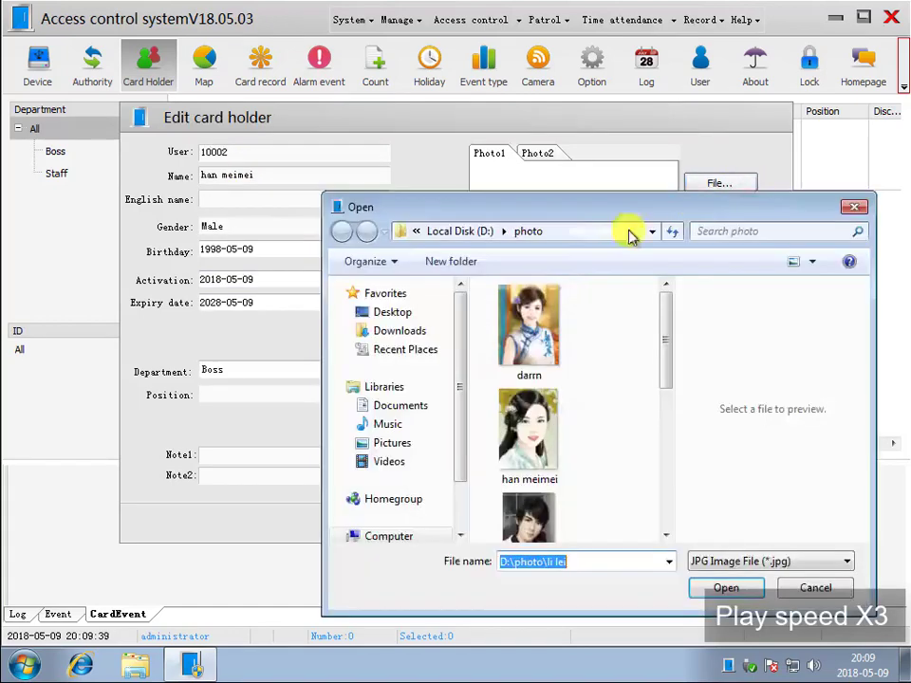
{"action": "double_click", "coordinate": [541, 418]}
{"action": "left_click", "coordinate": [664, 520]}
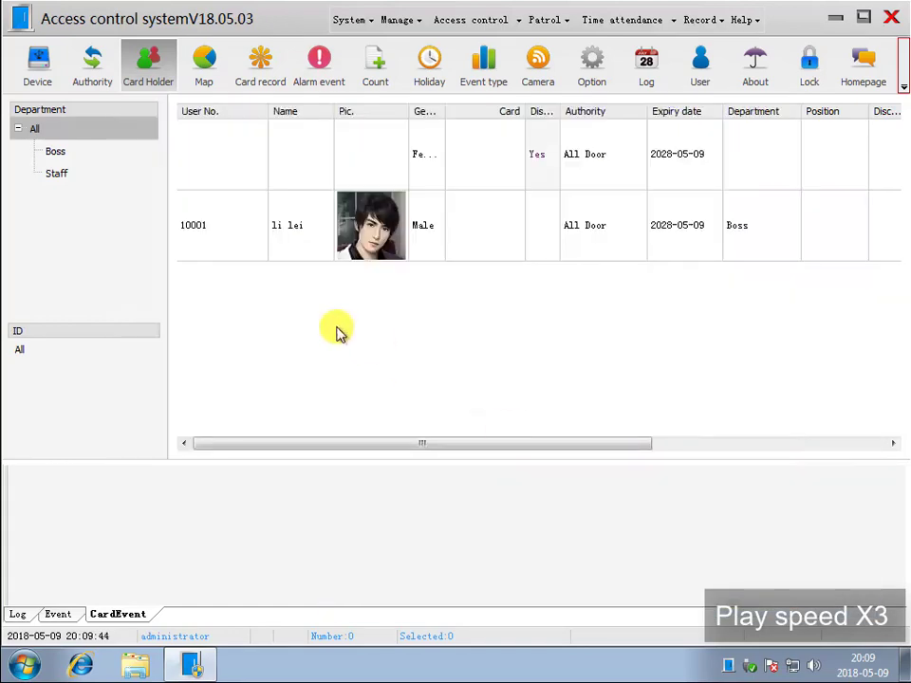
- Add card holder 10003 with their name, Staff department and a photo
{"action": "right_click", "coordinate": [306, 247]}
{"action": "left_click", "coordinate": [376, 260]}
{"action": "type", "text": "1000"}
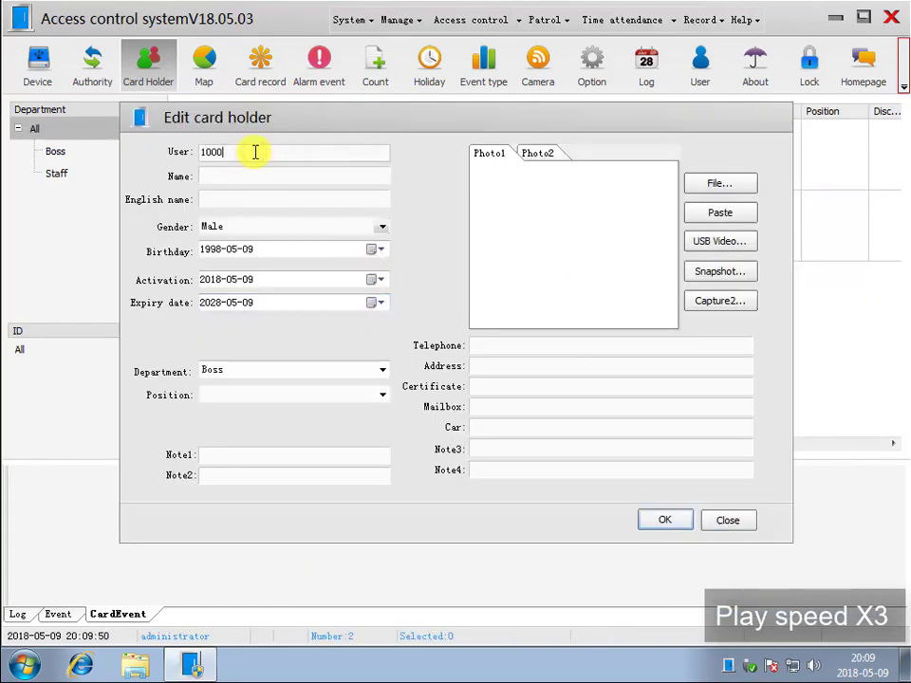
{"action": "type", "text": "3"}
{"action": "left_click", "coordinate": [252, 175]}
{"action": "type", "text": "Sam"}
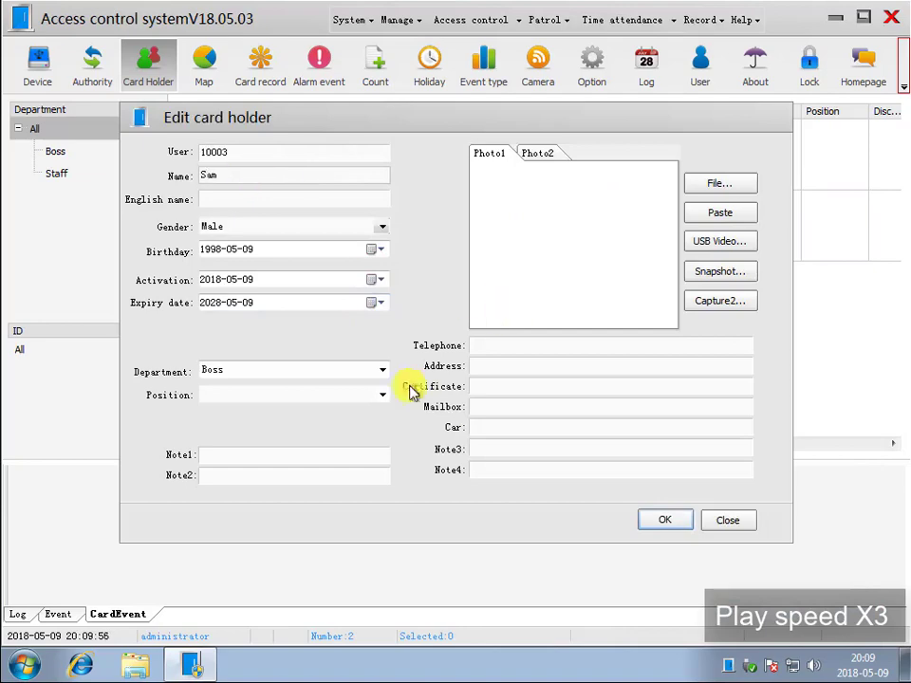
{"action": "left_click", "coordinate": [382, 370]}
{"action": "left_click", "coordinate": [285, 397]}
{"action": "left_click", "coordinate": [719, 183]}
{"action": "left_click_drag", "start_coordinate": [666, 326], "coordinate": [667, 423]}
{"action": "double_click", "coordinate": [532, 424]}
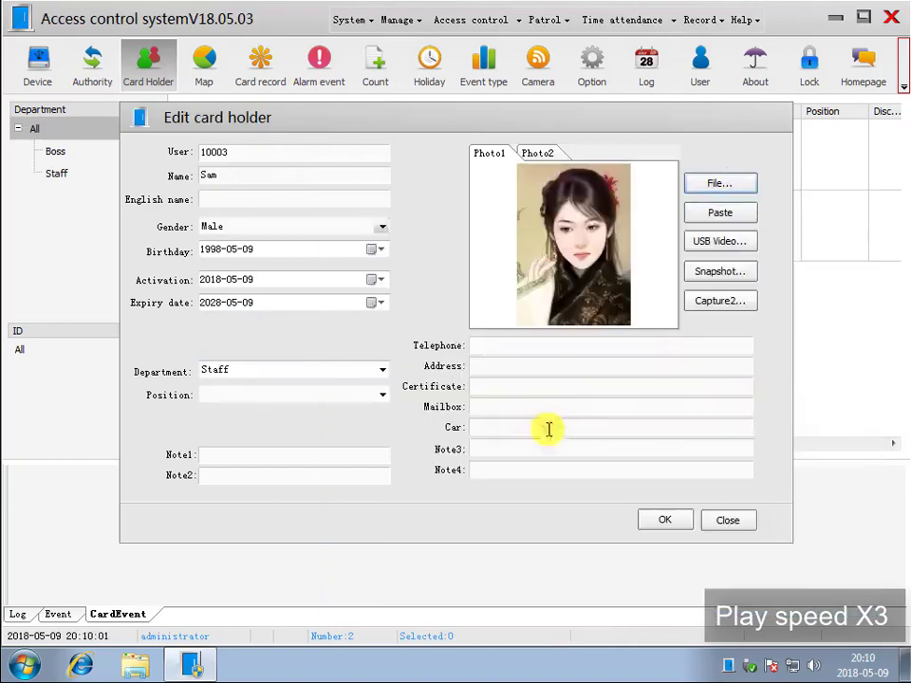
{"action": "left_click", "coordinate": [665, 520]}
- Add card holder 10004 with their name and a photo
{"action": "right_click", "coordinate": [421, 248]}
{"action": "left_click", "coordinate": [502, 258]}
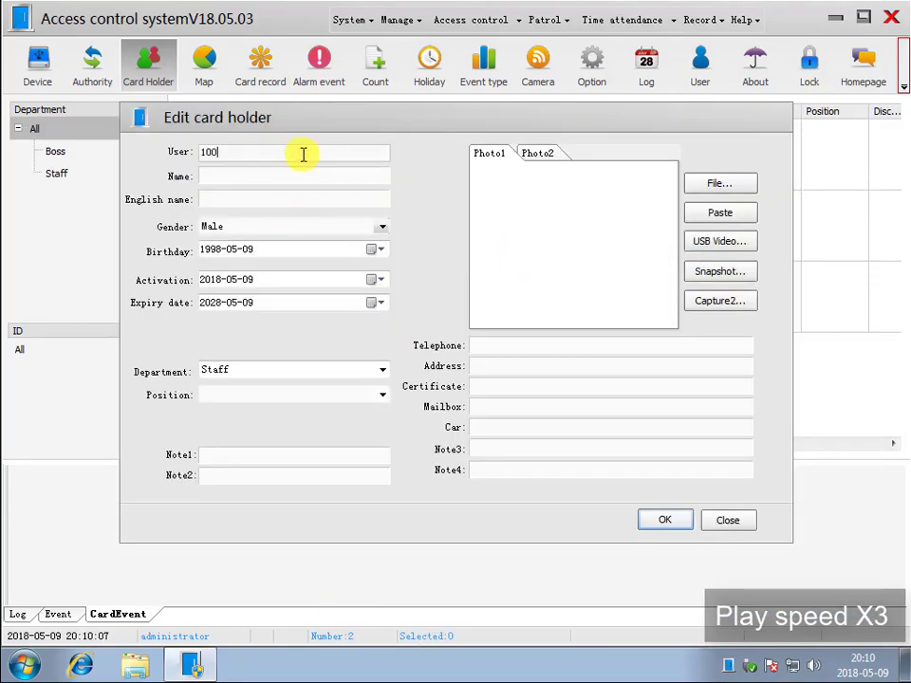
{"action": "left_click", "coordinate": [238, 175]}
{"action": "type", "text": "Tom"}
{"action": "left_click", "coordinate": [719, 183]}
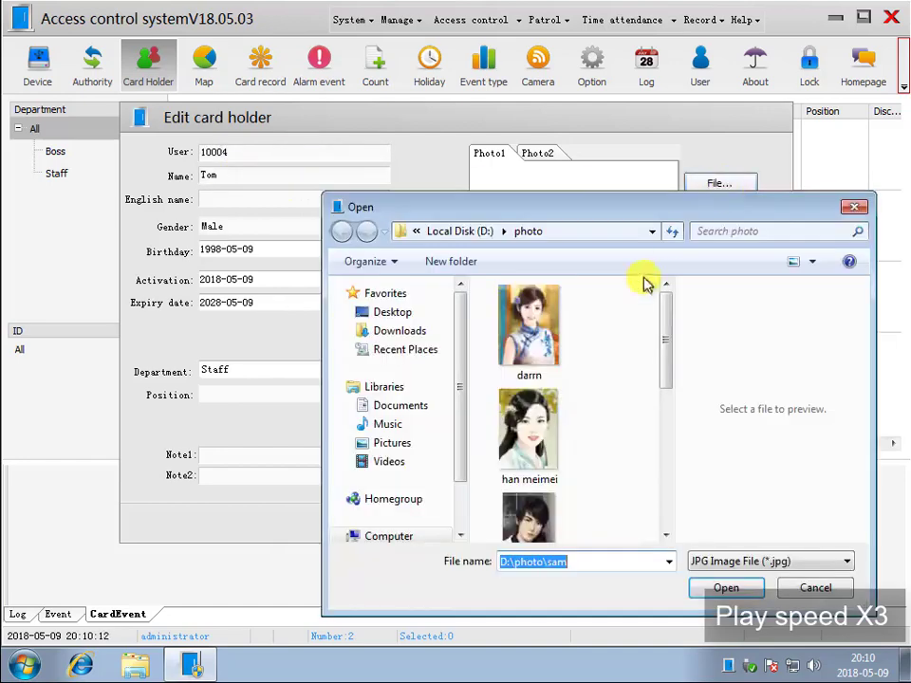
{"action": "scroll", "coordinate": [631, 414], "scroll_direction": "down", "scroll_amount": 5}
{"action": "double_click", "coordinate": [529, 427]}
{"action": "left_click", "coordinate": [655, 524]}
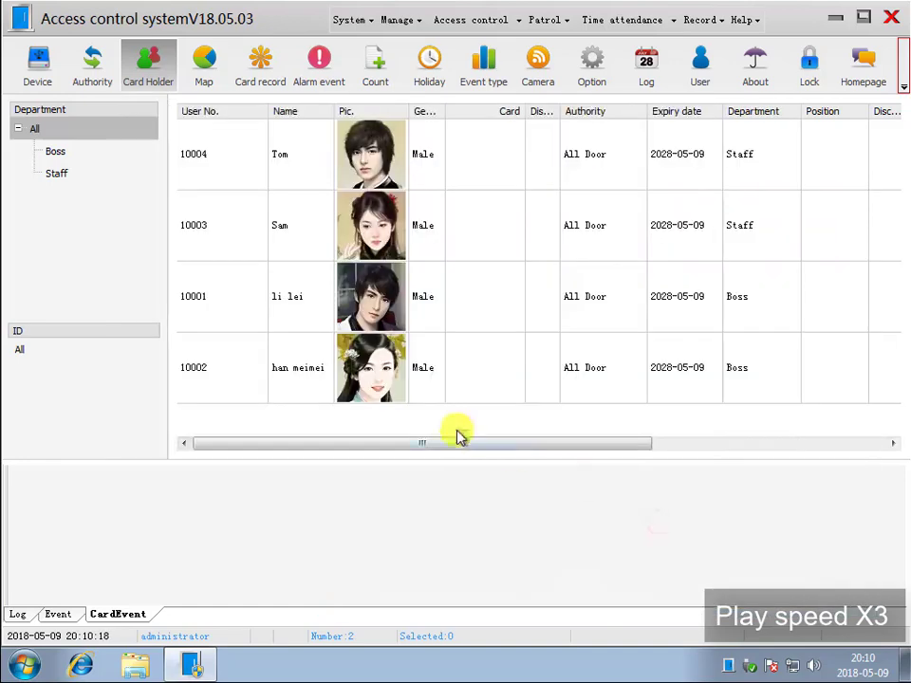
{"action": "right_click", "coordinate": [402, 464]}
{"action": "left_click", "coordinate": [470, 47]}
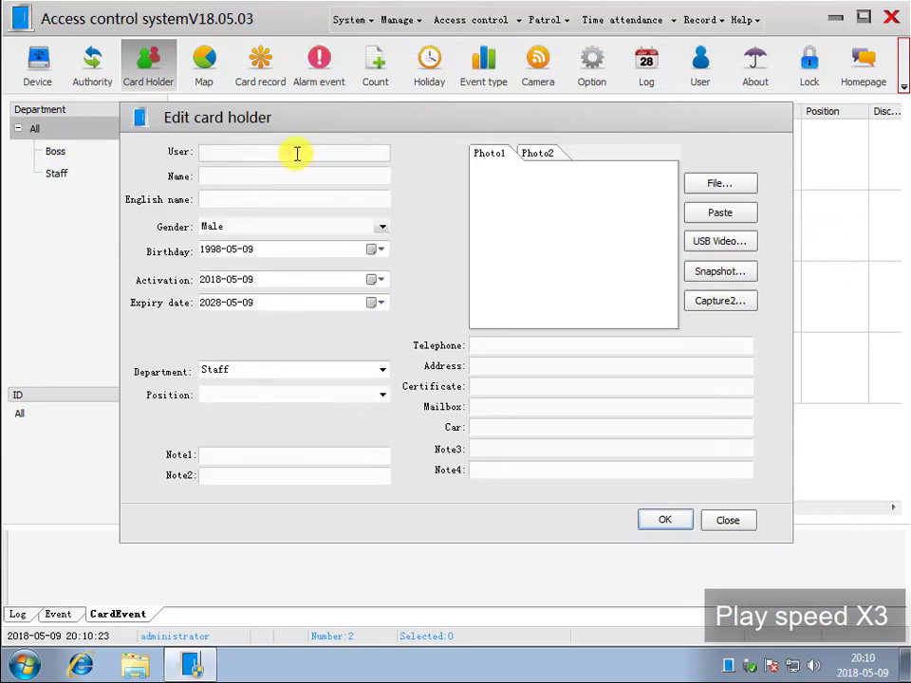
- Add card holder 10005 with a photo and save it
{"action": "left_click", "coordinate": [299, 175]}
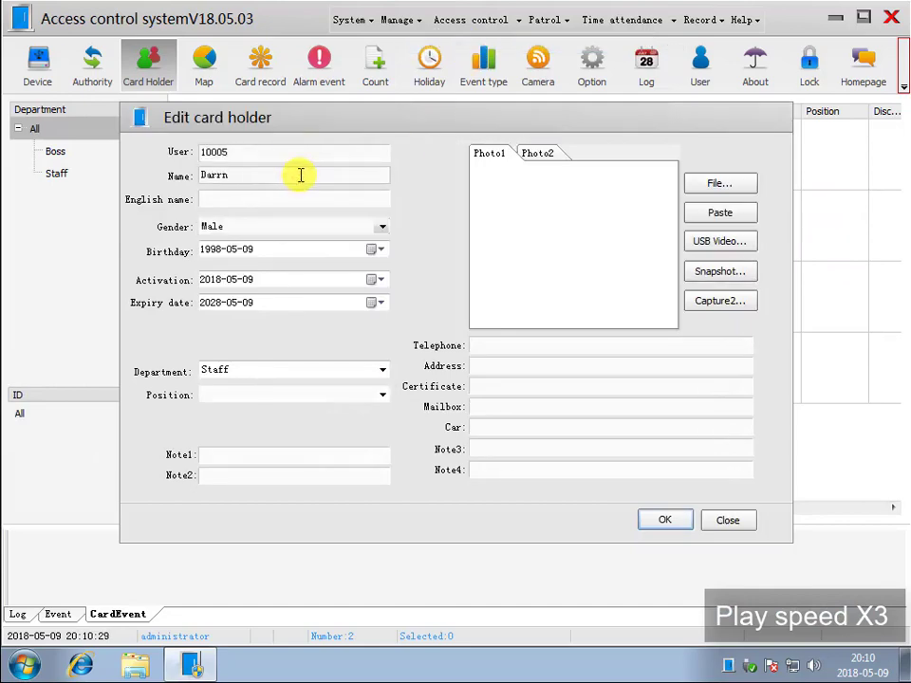
{"action": "left_click", "coordinate": [719, 183]}
{"action": "mouse_move", "coordinate": [667, 322]}
{"action": "left_mouse_down"}
{"action": "mouse_move", "coordinate": [669, 489]}
{"action": "mouse_move", "coordinate": [676, 309]}
{"action": "left_mouse_up"}
{"action": "double_click", "coordinate": [528, 327]}
{"action": "left_click", "coordinate": [663, 522]}
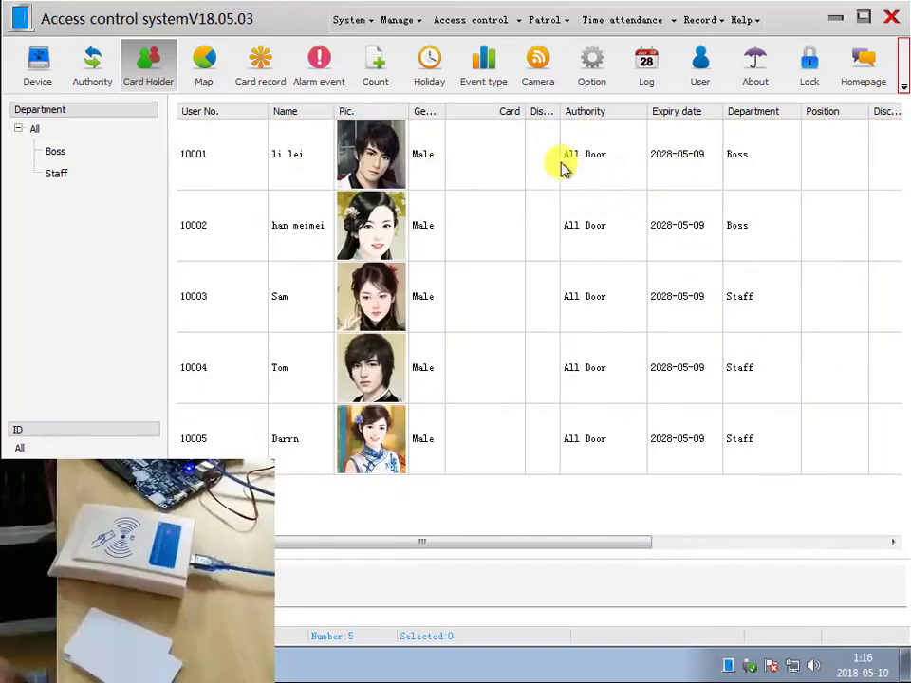
- Issue swiped cards to card holders 10001 and 10002
{"action": "left_click", "coordinate": [563, 167]}
{"action": "right_click", "coordinate": [564, 167]}
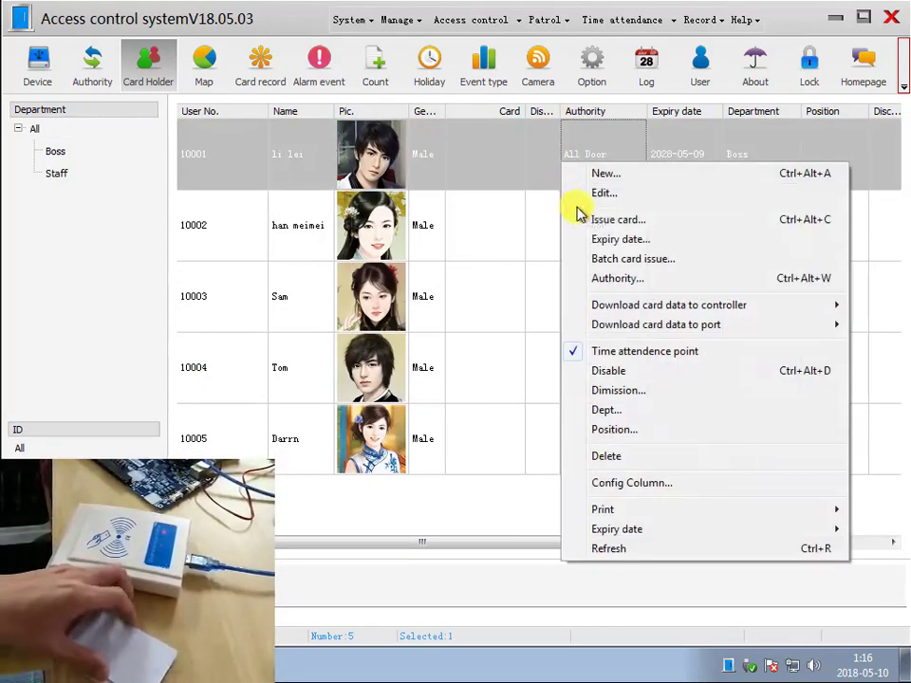
{"action": "left_click", "coordinate": [636, 221]}
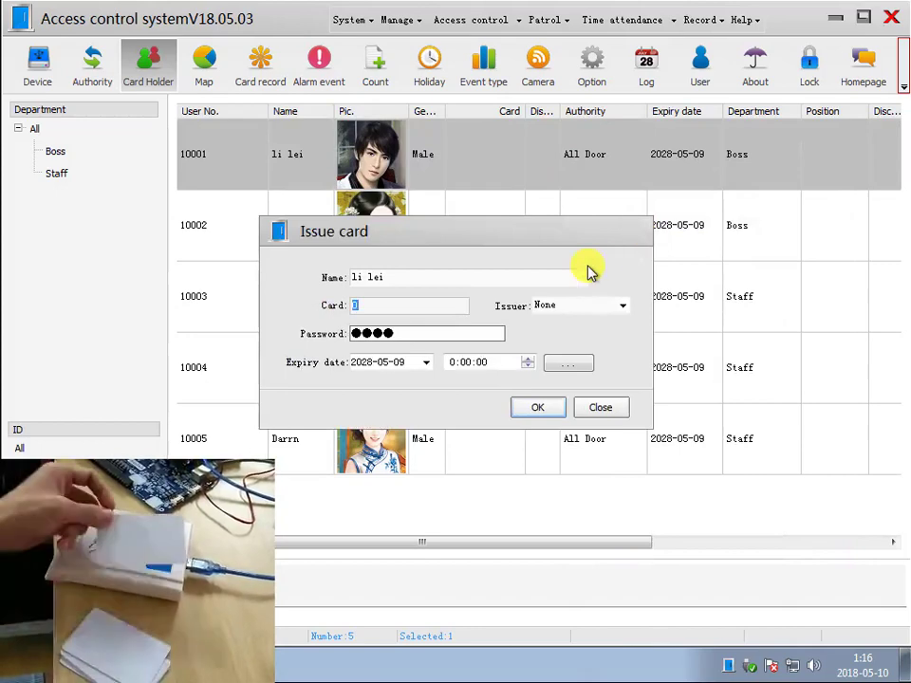
{"action": "key", "text": "Return"}
{"action": "left_click", "coordinate": [511, 228]}
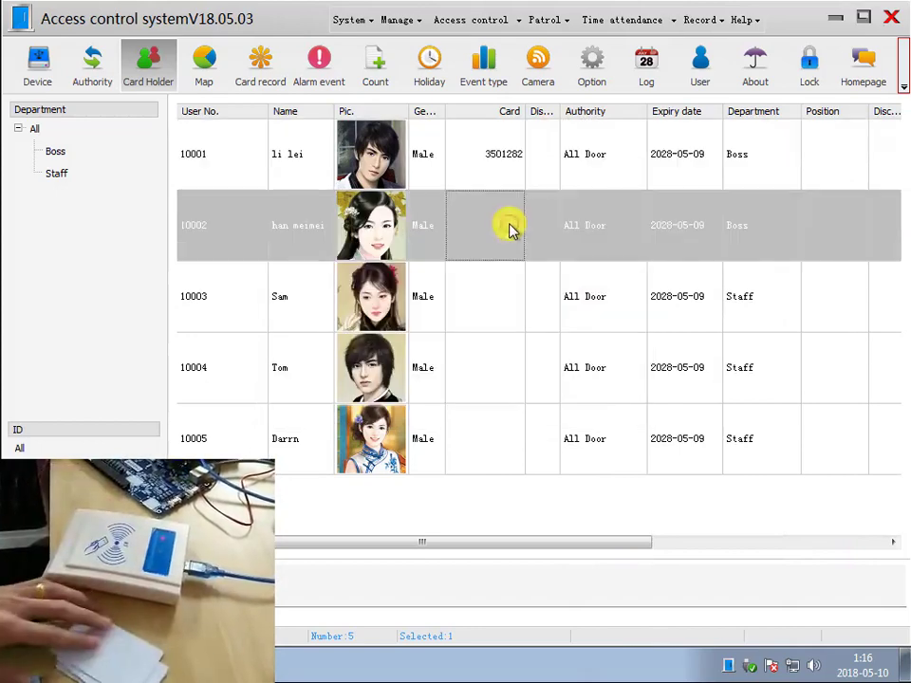
{"action": "right_click", "coordinate": [513, 233]}
{"action": "left_click", "coordinate": [567, 282]}
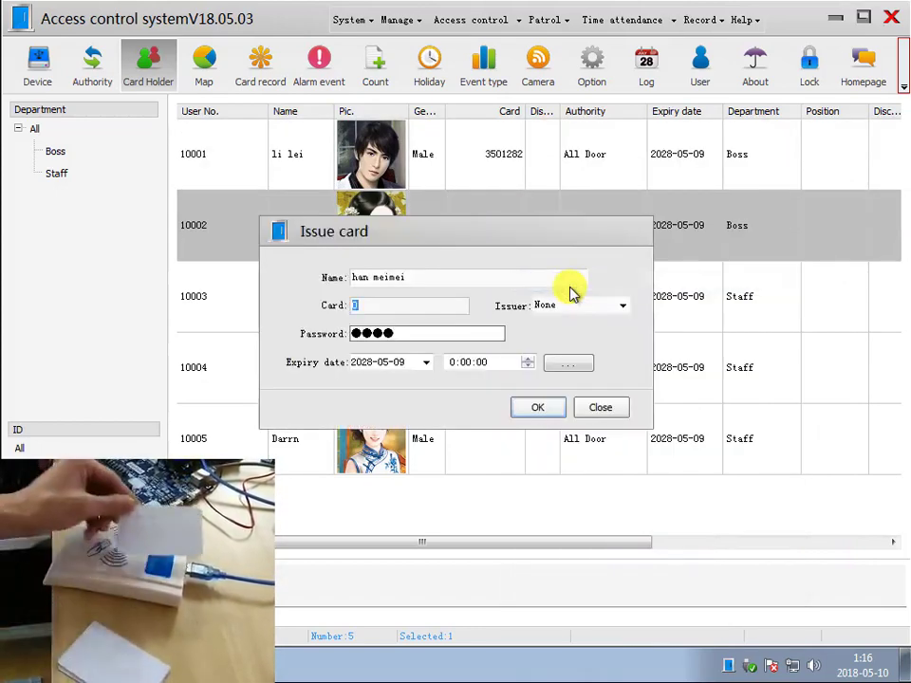
{"action": "key", "text": "Return"}
- Issue a swiped card to card holder 10003
{"action": "left_click", "coordinate": [561, 299]}
{"action": "right_click", "coordinate": [563, 299]}
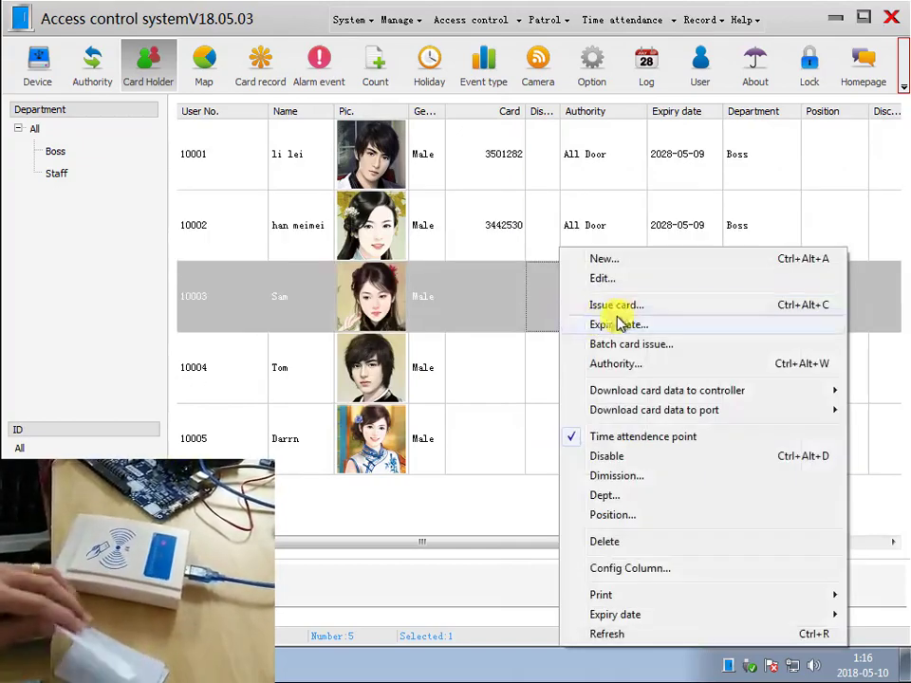
{"action": "left_click", "coordinate": [632, 306]}
{"action": "key", "text": "Return"}
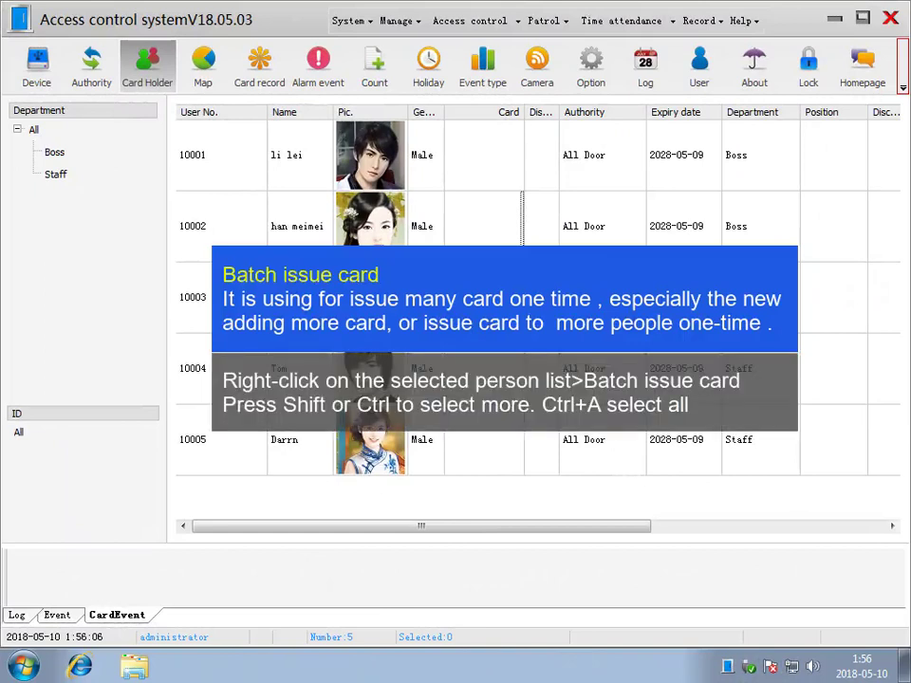
- Batch-issue cards to holders 10001–10005, removing the extra sixth row before applying
{"action": "left_click", "coordinate": [607, 162]}
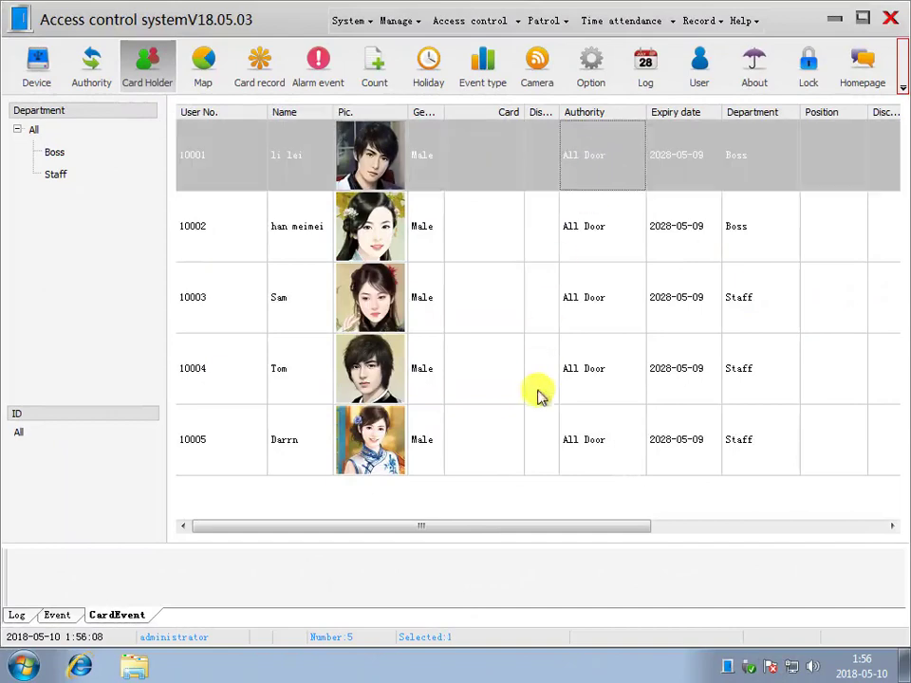
{"action": "left_click", "coordinate": [532, 456], "text": "shift"}
{"action": "right_click", "coordinate": [549, 251]}
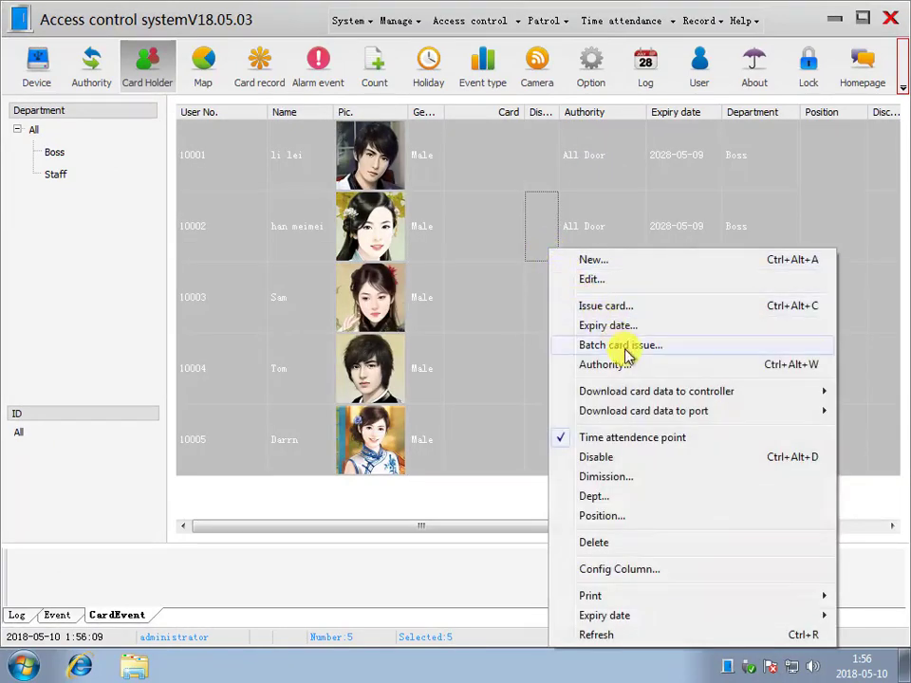
{"action": "left_click", "coordinate": [623, 346]}
{"action": "left_click", "coordinate": [348, 217]}
{"action": "left_click", "coordinate": [354, 220]}
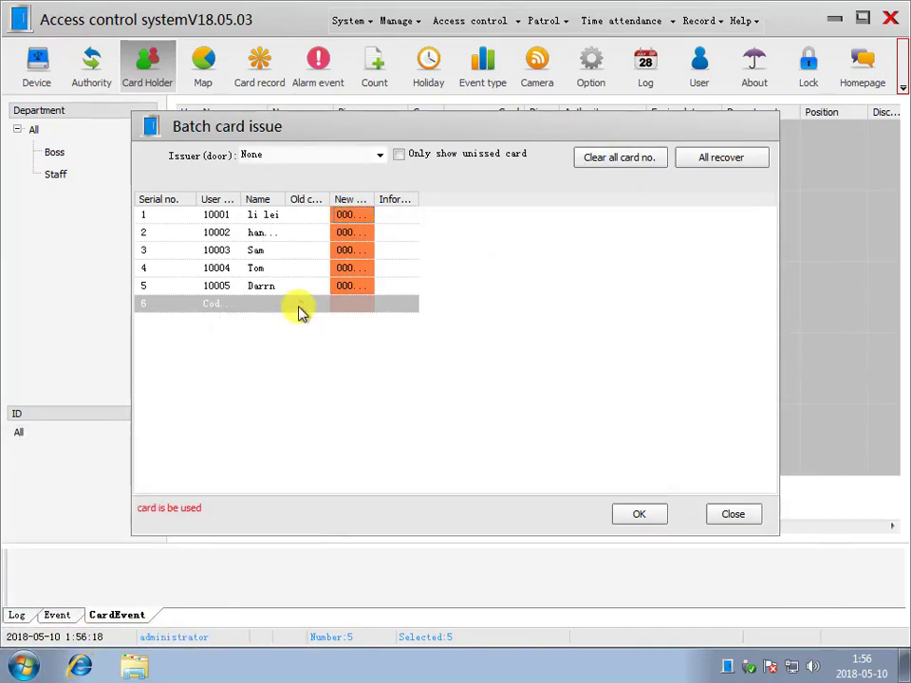
{"action": "right_click", "coordinate": [299, 311]}
{"action": "left_click", "coordinate": [325, 319]}
{"action": "left_click", "coordinate": [637, 514]}
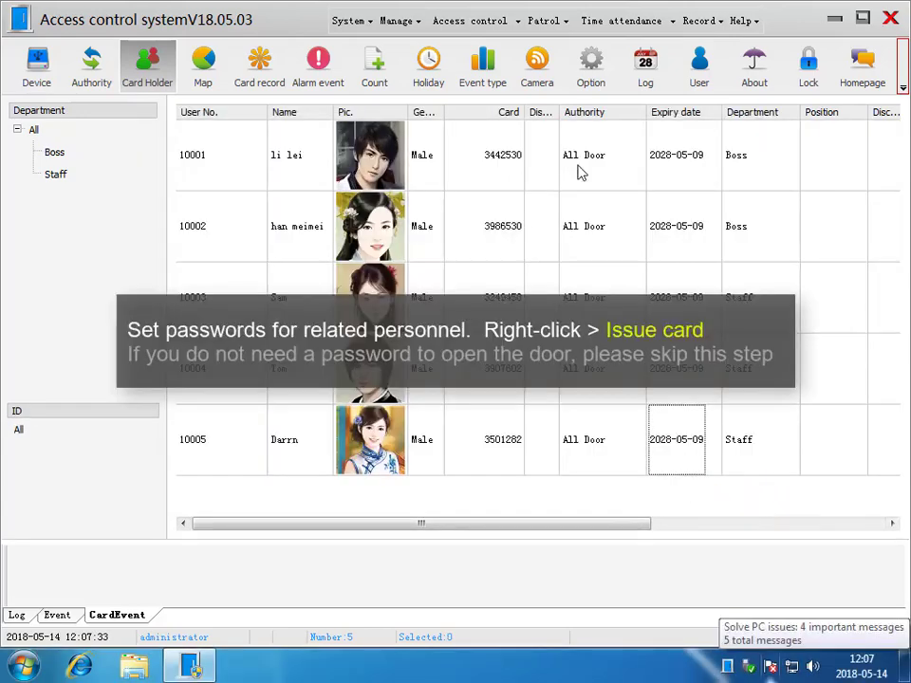
- Set a four-digit door PIN on card holder 10001's card
{"action": "right_click", "coordinate": [578, 172]}
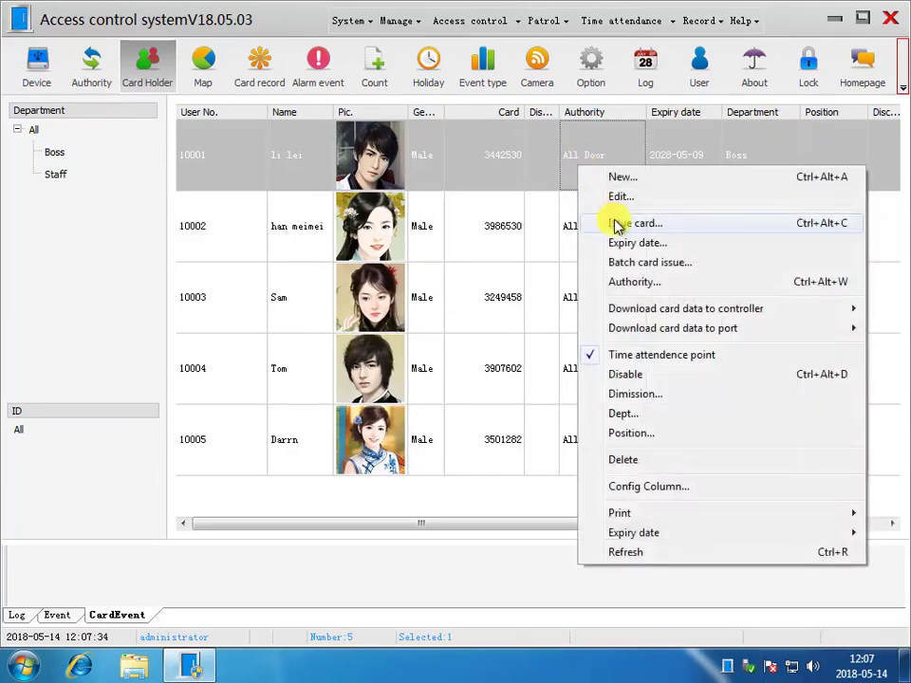
{"action": "left_click", "coordinate": [610, 223]}
{"action": "left_click", "coordinate": [435, 337]}
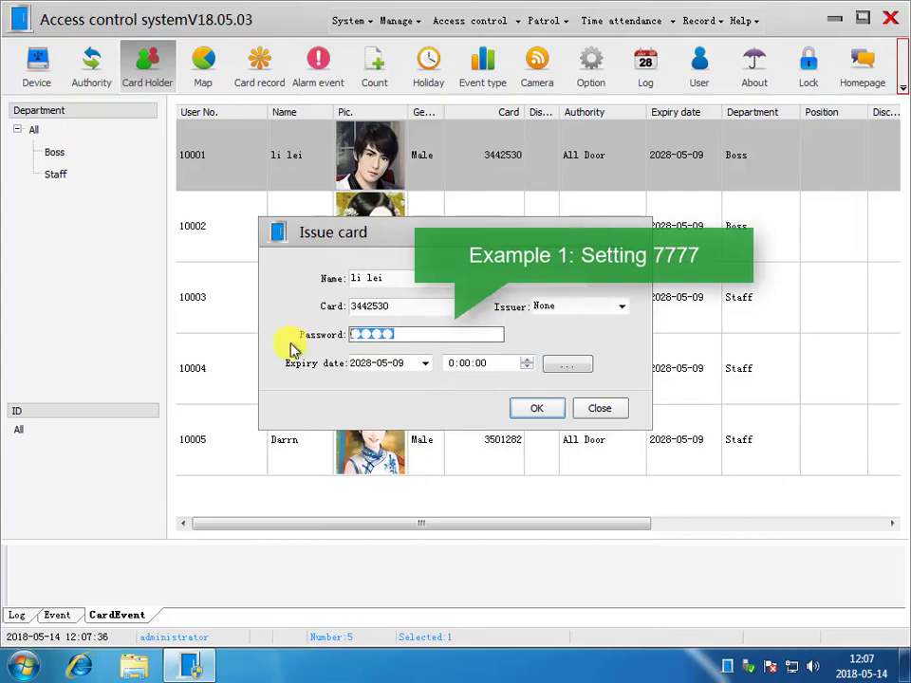
{"action": "type", "text": "7777"}
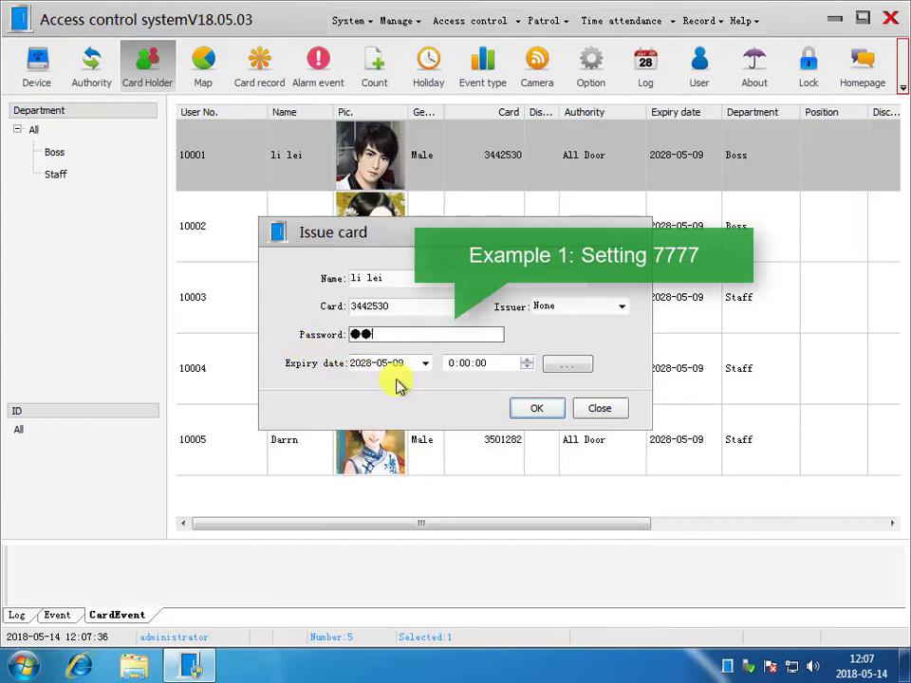
{"action": "left_click", "coordinate": [530, 412]}
- Replace user 10002's card PIN with a new eight-digit PIN and save
{"action": "left_click", "coordinate": [541, 248]}
{"action": "right_click", "coordinate": [543, 246]}
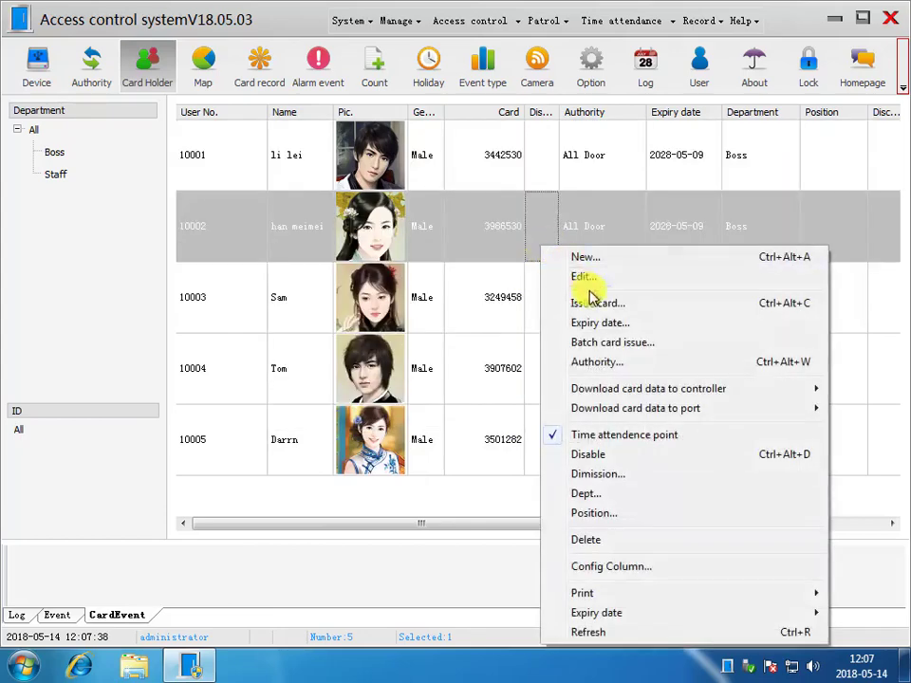
{"action": "left_click", "coordinate": [581, 302]}
{"action": "key", "text": "Tab"}
{"action": "type", "text": "222222"}
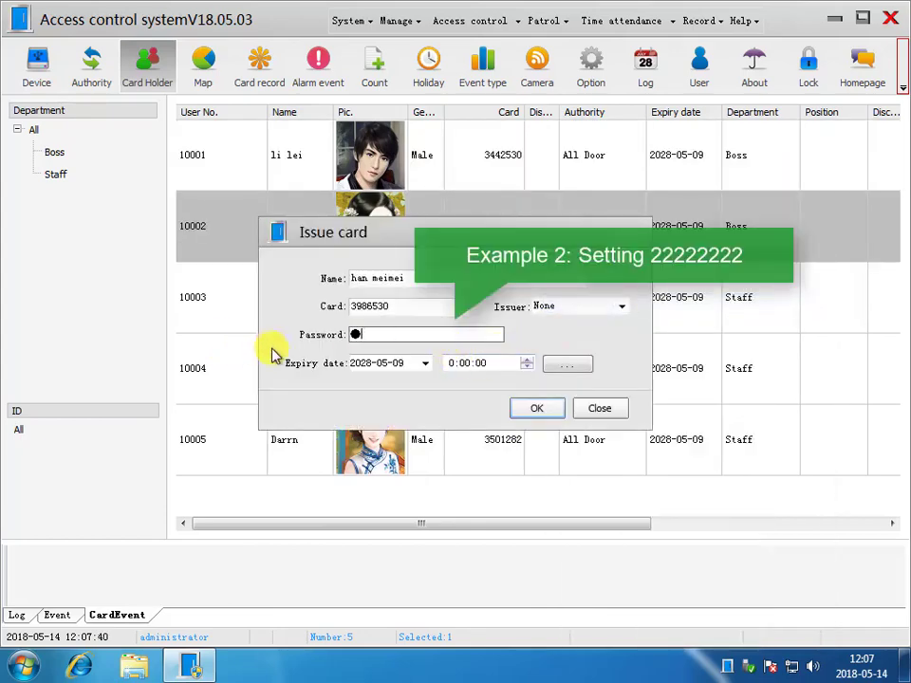
{"action": "type", "text": "22"}
{"action": "left_click", "coordinate": [537, 411]}
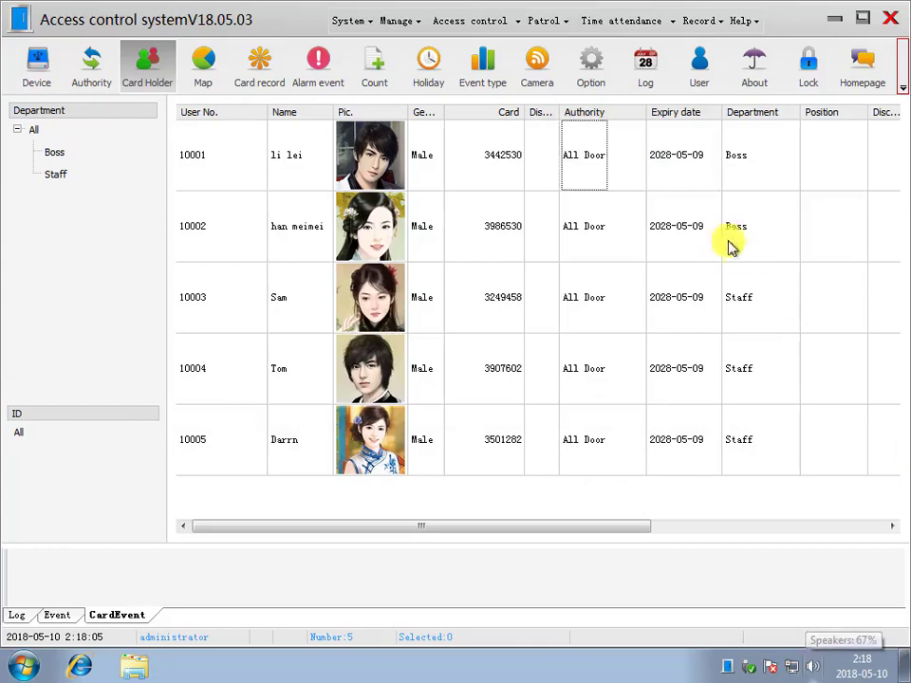
- Assign the passwd to SEO door authority to users 10001 and 10002
{"action": "left_click", "coordinate": [676, 171]}
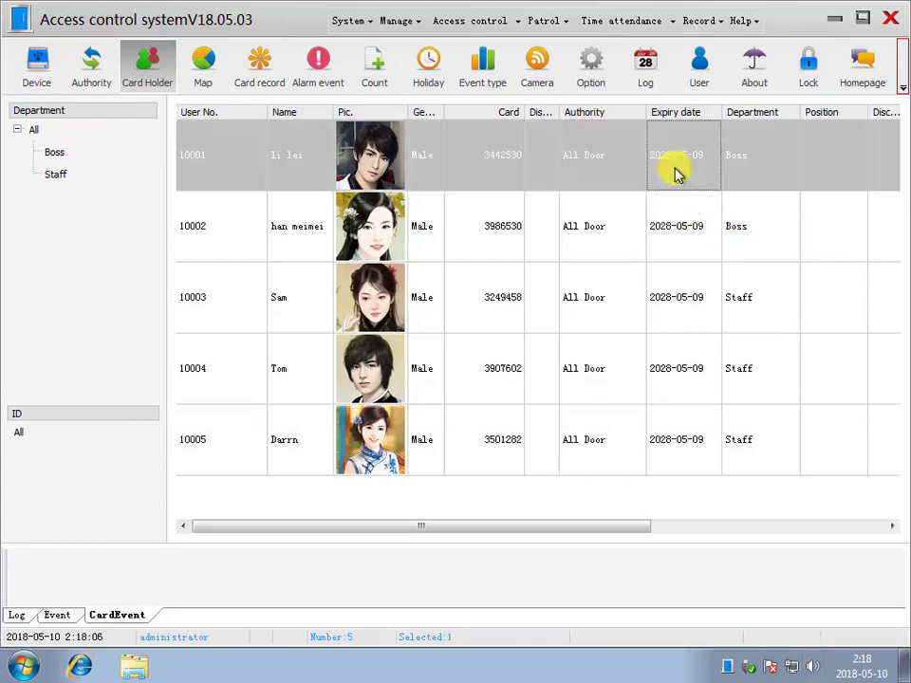
{"action": "left_click", "coordinate": [638, 224], "text": "ctrl"}
{"action": "right_click", "coordinate": [625, 174]}
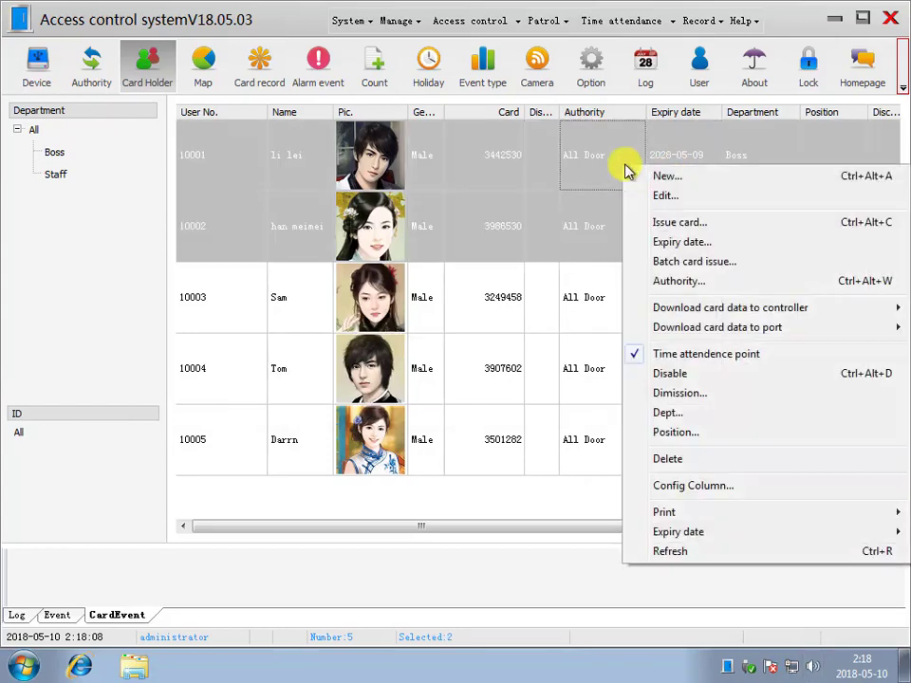
{"action": "left_click", "coordinate": [674, 279]}
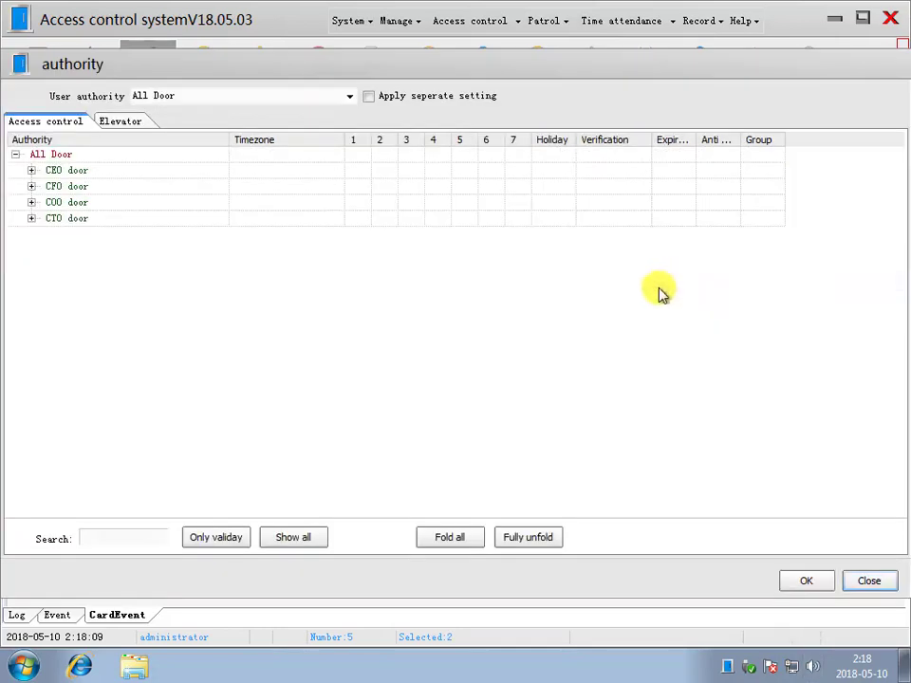
{"action": "left_click", "coordinate": [311, 98]}
{"action": "left_click", "coordinate": [347, 96]}
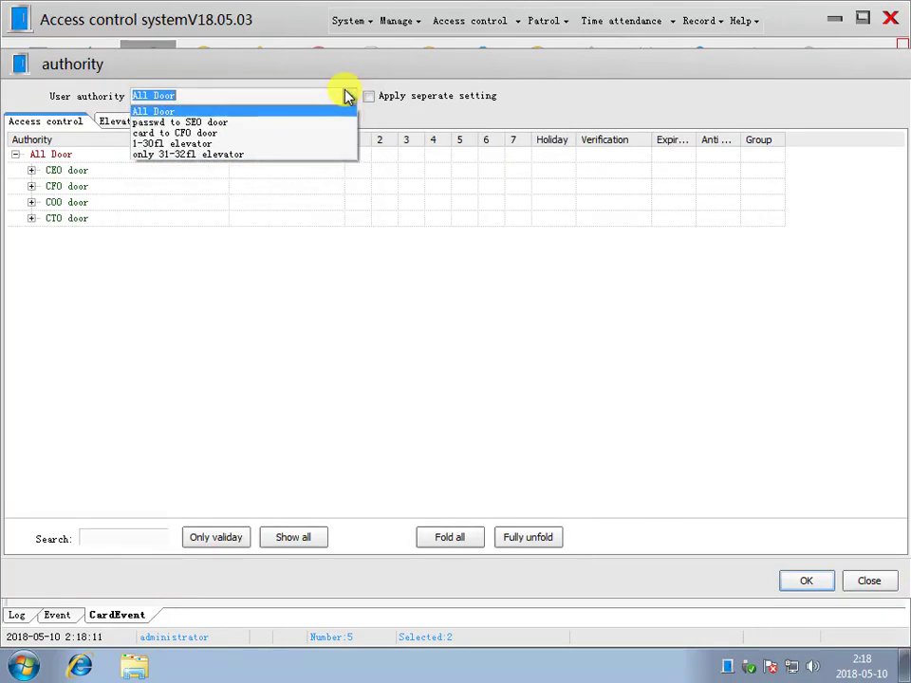
{"action": "left_click", "coordinate": [322, 123]}
{"action": "left_click", "coordinate": [804, 582]}
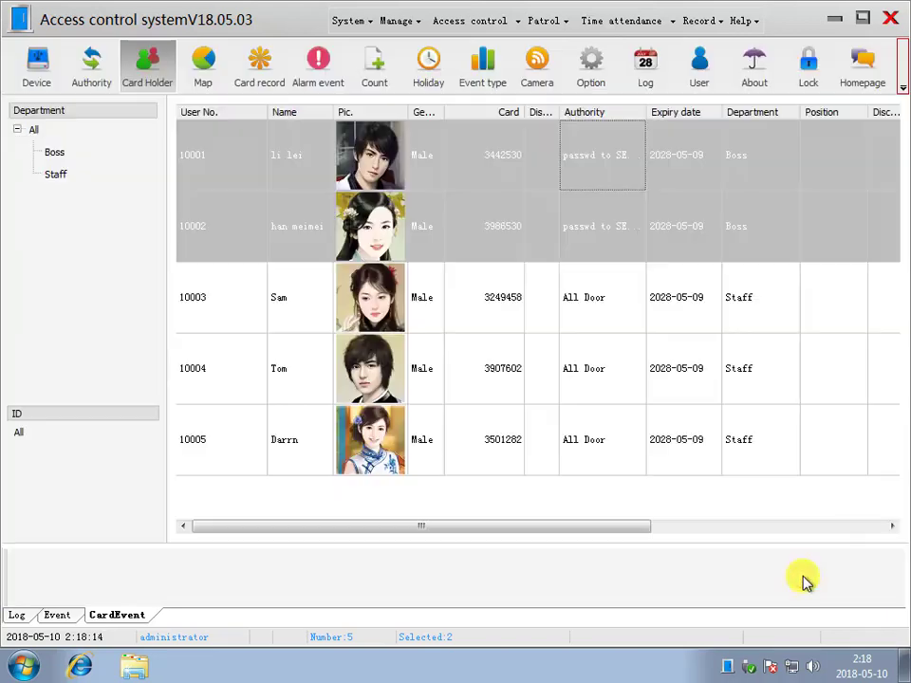
- Assign card to CFO door to users 10003–10005 and widen the Authority column
{"action": "left_click", "coordinate": [581, 301]}
{"action": "left_click", "coordinate": [590, 437], "text": "shift"}
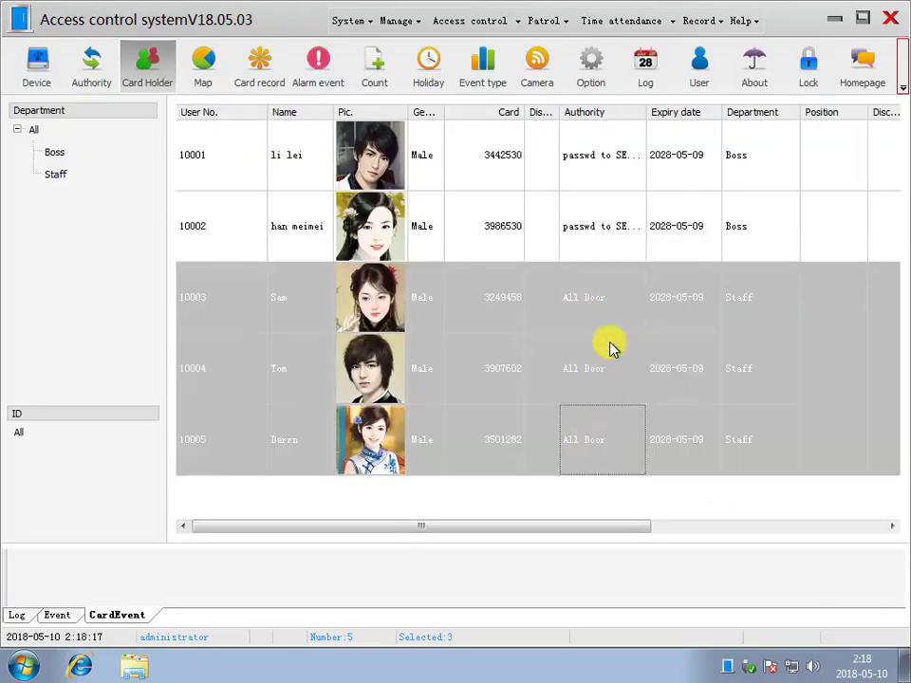
{"action": "right_click", "coordinate": [610, 346]}
{"action": "left_click", "coordinate": [661, 366]}
{"action": "left_click", "coordinate": [347, 96]}
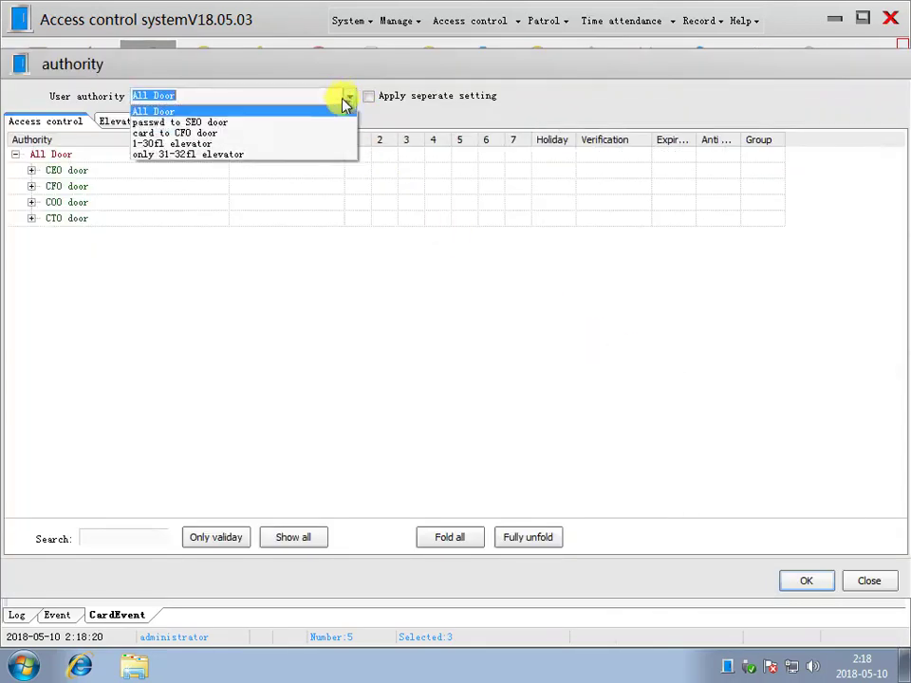
{"action": "left_click", "coordinate": [200, 133]}
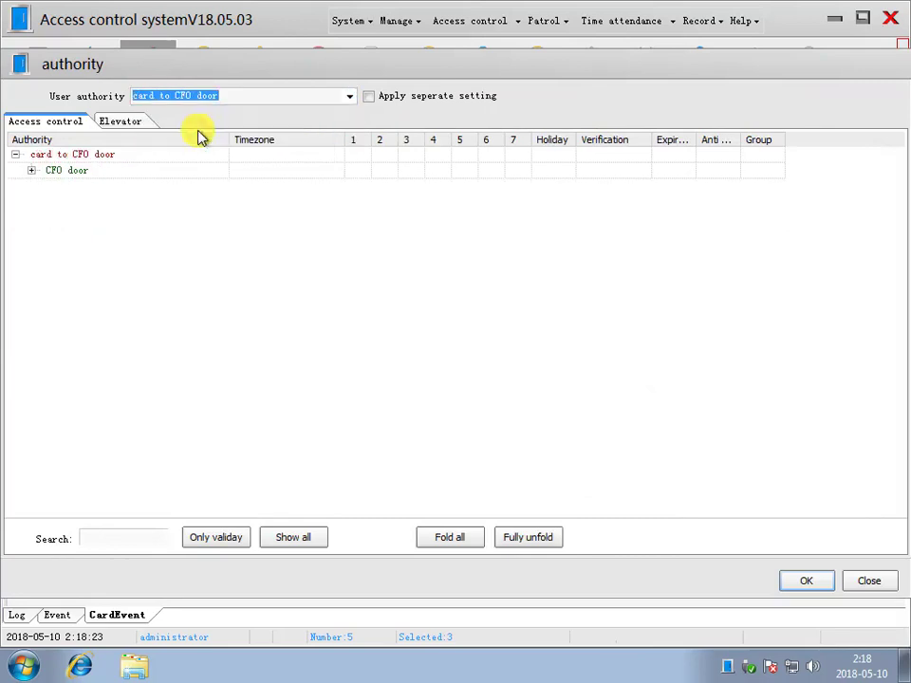
{"action": "left_click", "coordinate": [803, 582]}
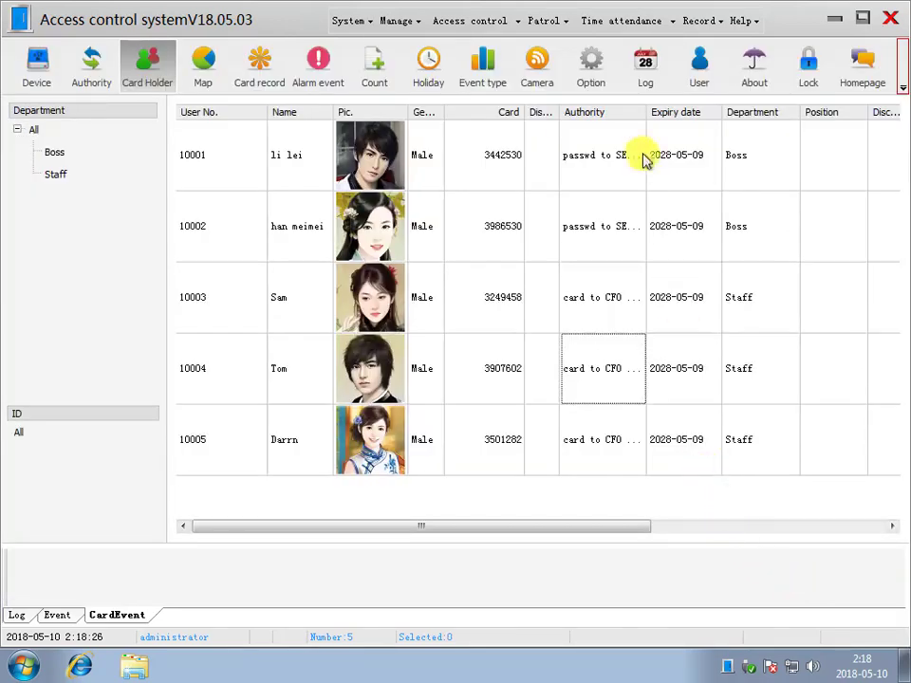
{"action": "left_click_drag", "start_coordinate": [646, 116], "coordinate": [680, 116]}
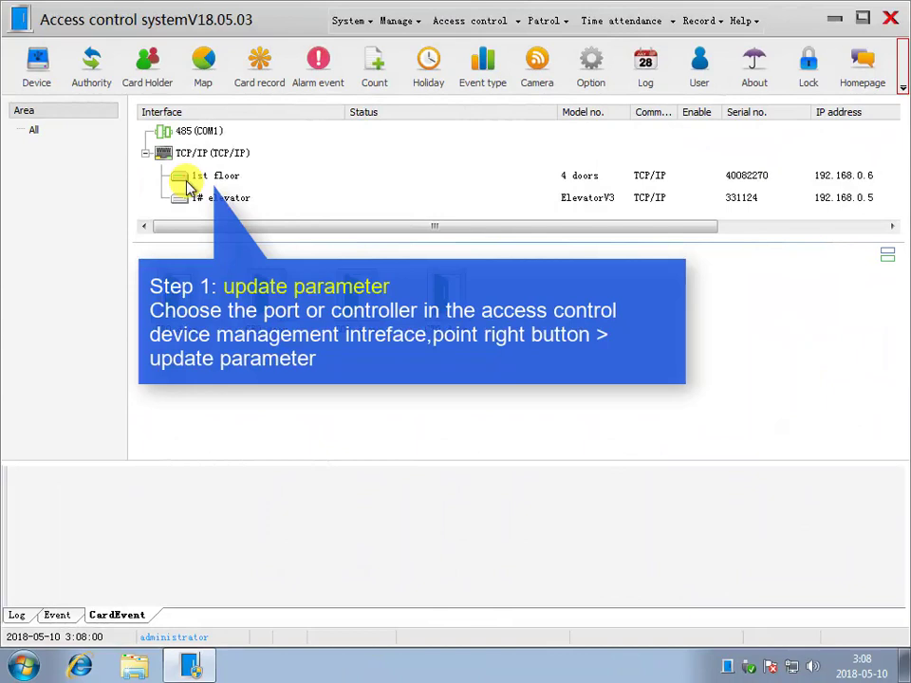
- Run Update parameters, then Download card data, on the 1st floor controller
{"action": "left_click", "coordinate": [205, 178]}
{"action": "right_click", "coordinate": [216, 178]}
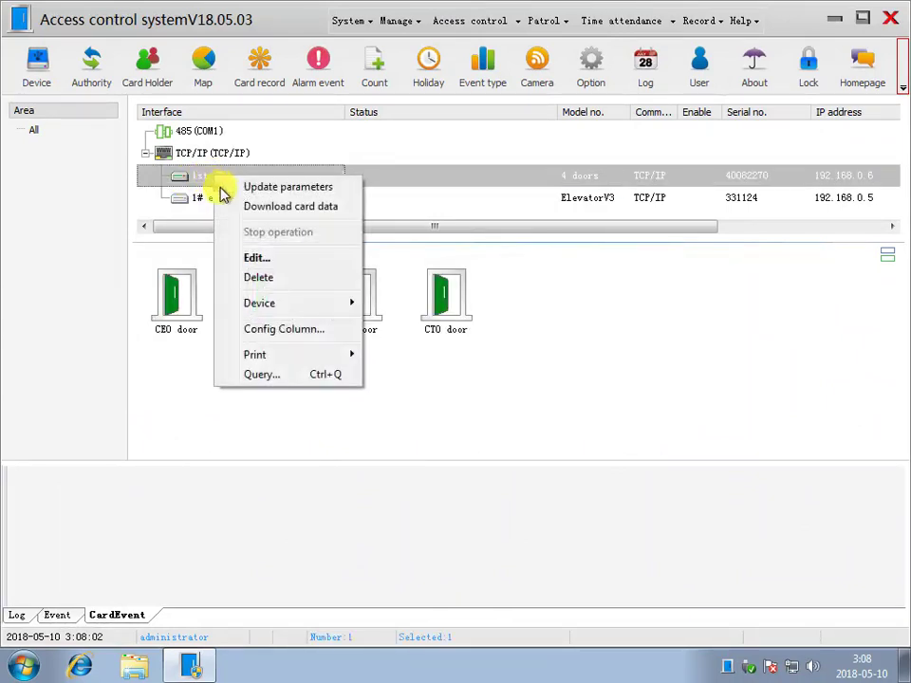
{"action": "left_click", "coordinate": [265, 188]}
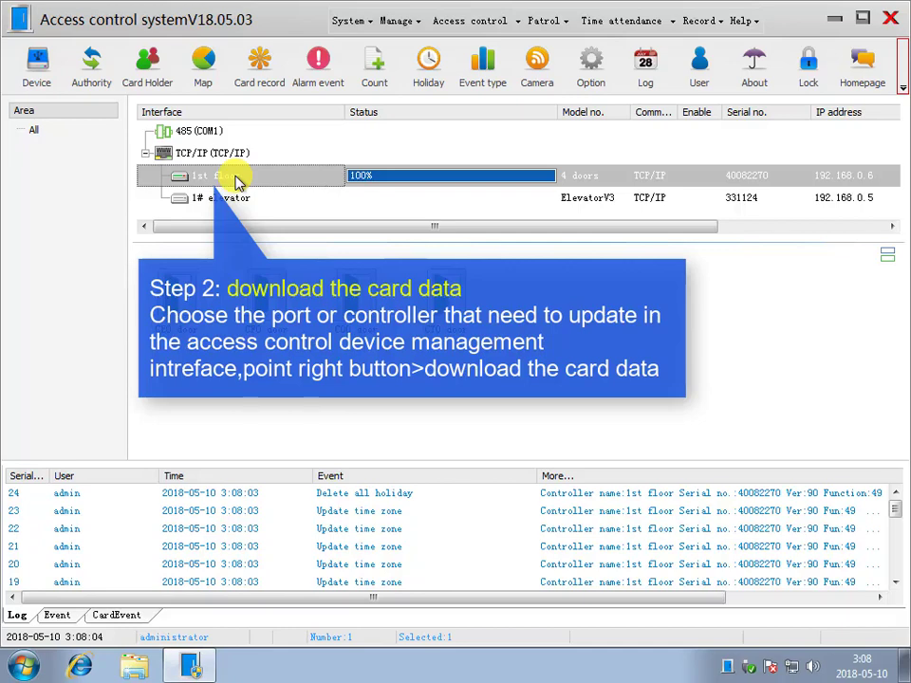
{"action": "right_click", "coordinate": [238, 182]}
{"action": "left_click", "coordinate": [269, 205]}
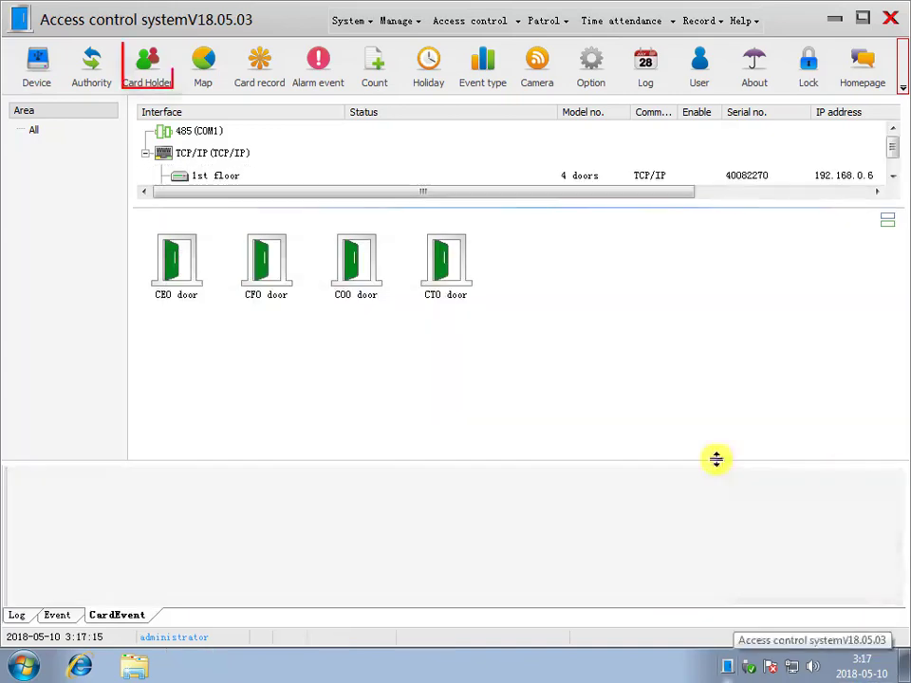
- Download user 10001's card data to the controller ports from the card holder list
{"action": "left_click", "coordinate": [148, 68]}
{"action": "left_click", "coordinate": [472, 162]}
{"action": "right_click", "coordinate": [484, 155]}
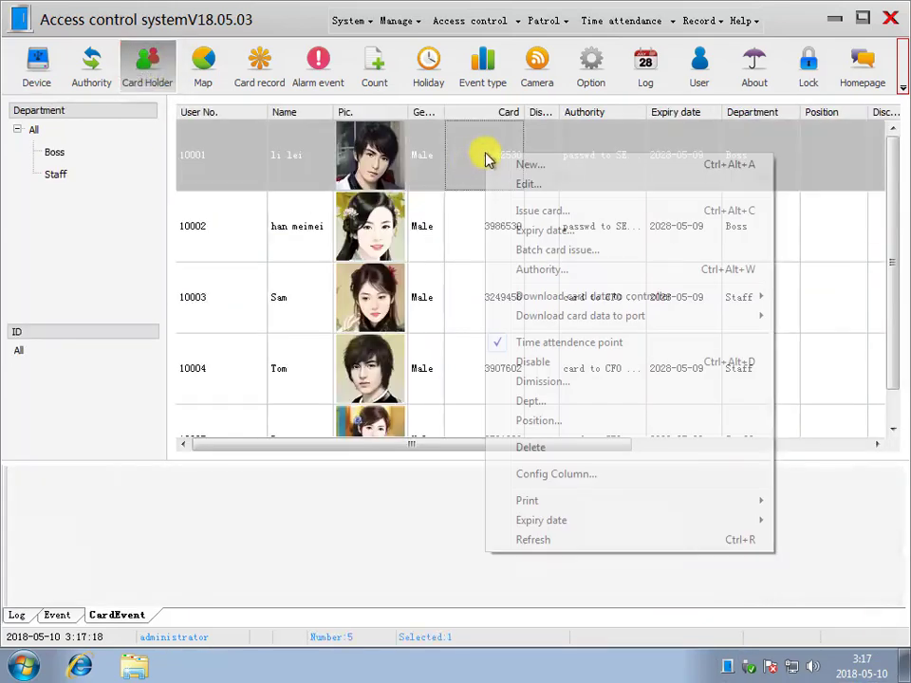
{"action": "mouse_move", "coordinate": [579, 304]}
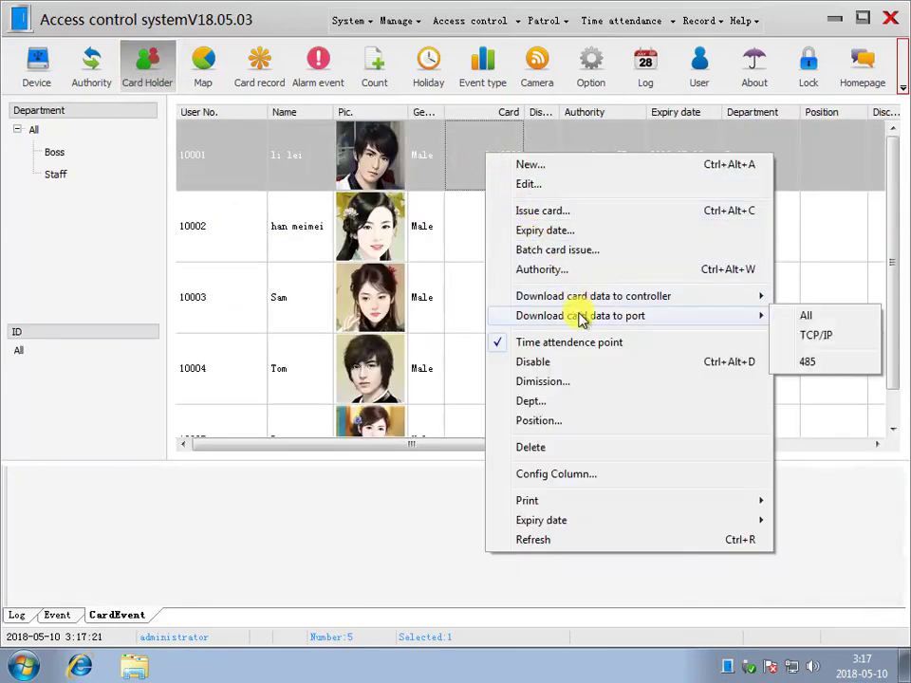
{"action": "left_click", "coordinate": [816, 339]}
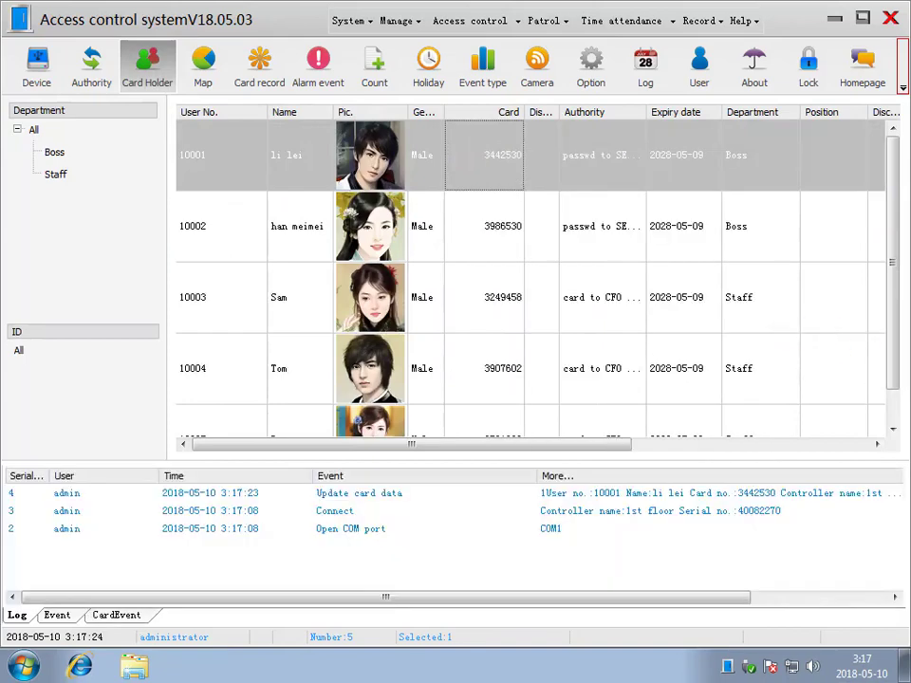
- Show the card event panel and download card data for users 10001–10003 to all ports
{"action": "left_click", "coordinate": [116, 614]}
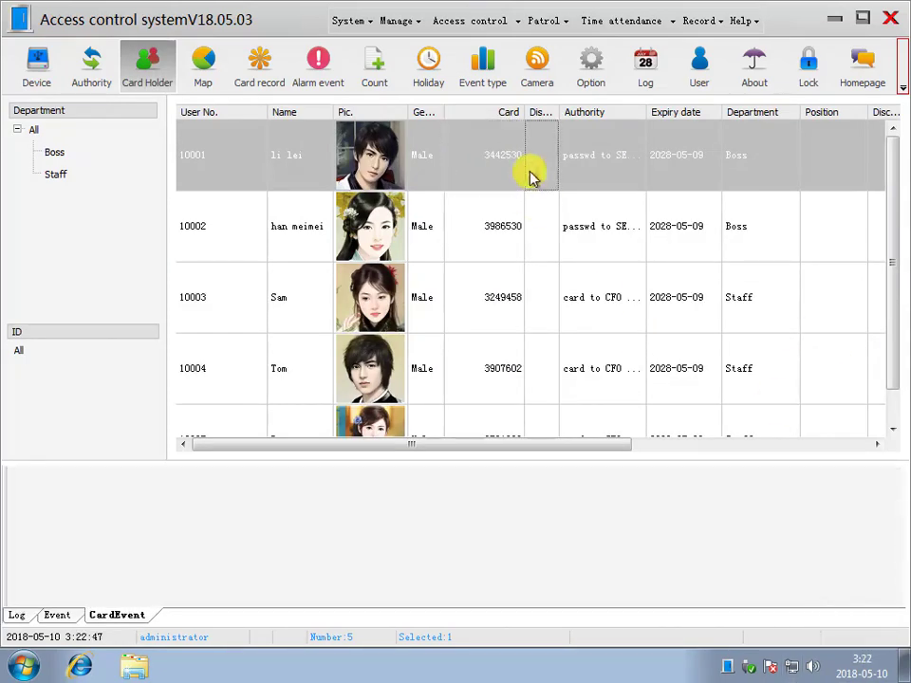
{"action": "left_click_drag", "start_coordinate": [533, 177], "coordinate": [513, 305]}
{"action": "right_click", "coordinate": [512, 206]}
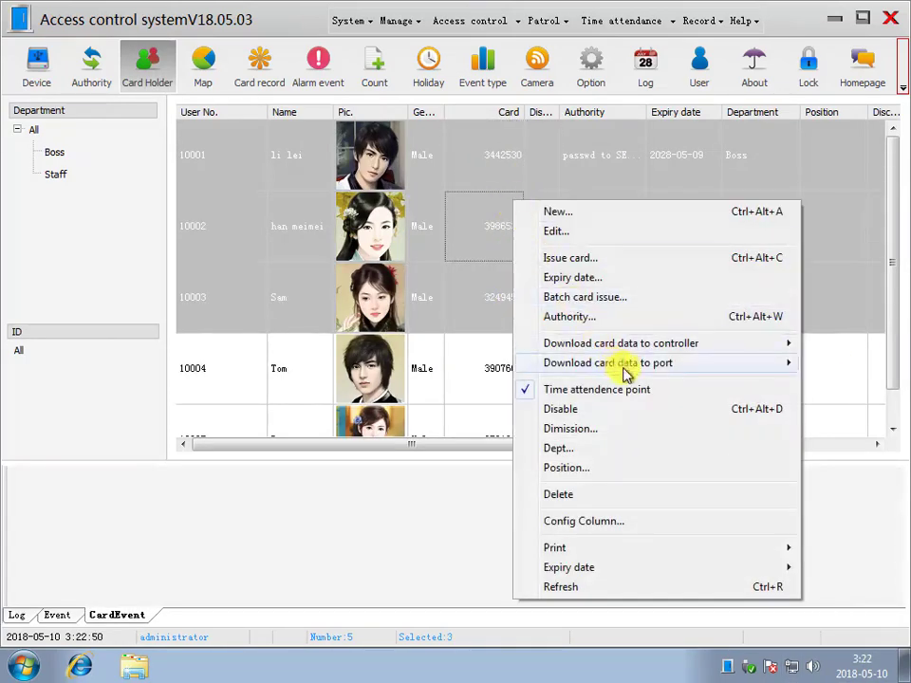
{"action": "mouse_move", "coordinate": [788, 370]}
{"action": "left_click", "coordinate": [816, 370]}
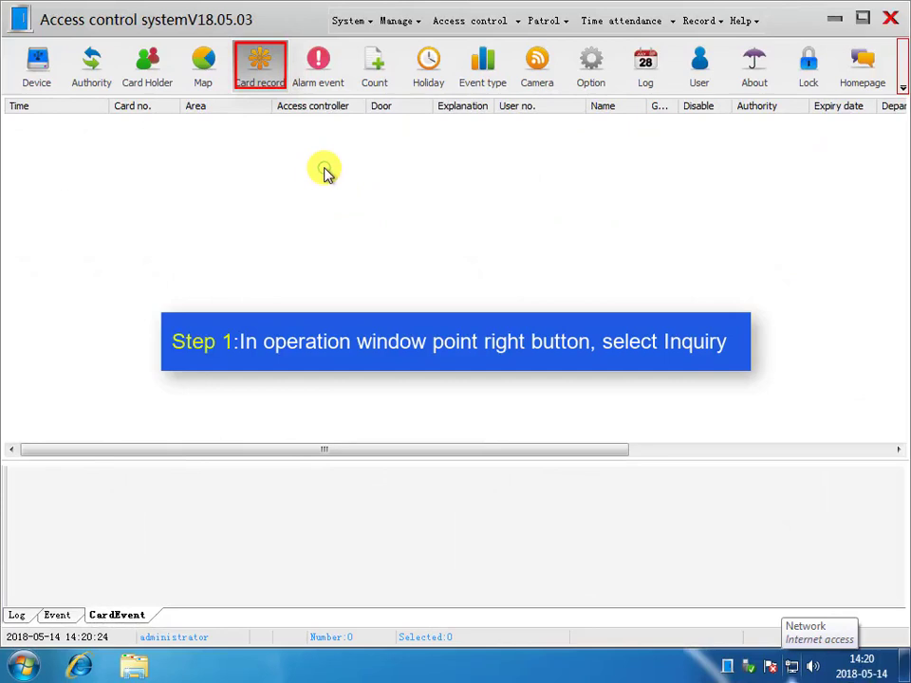
- Query card records for Today and widen the Explanation column to read the five swipe entries
{"action": "right_click", "coordinate": [325, 171]}
{"action": "left_click", "coordinate": [349, 179]}
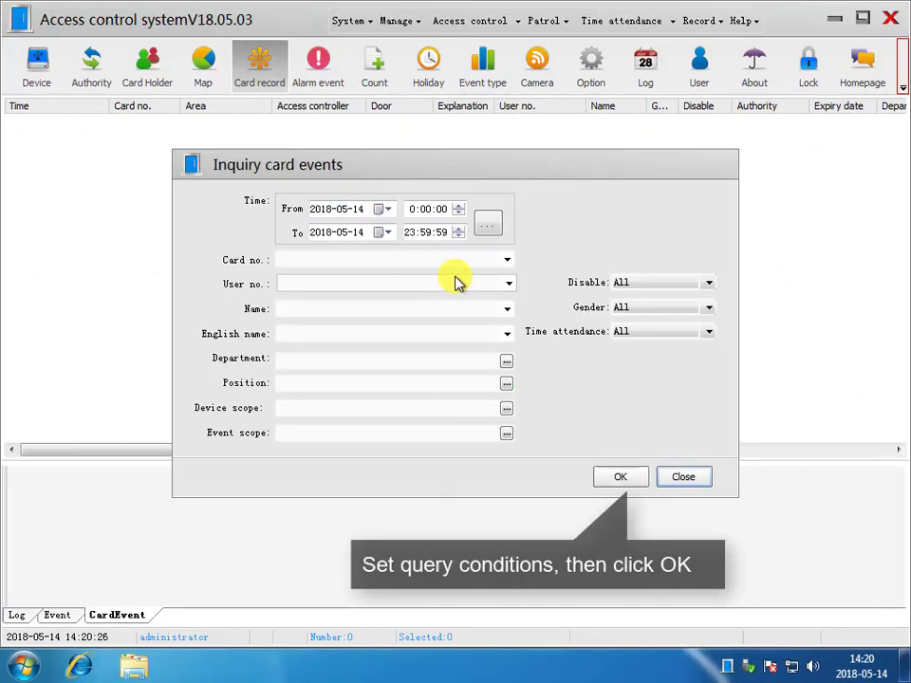
{"action": "left_click", "coordinate": [487, 226]}
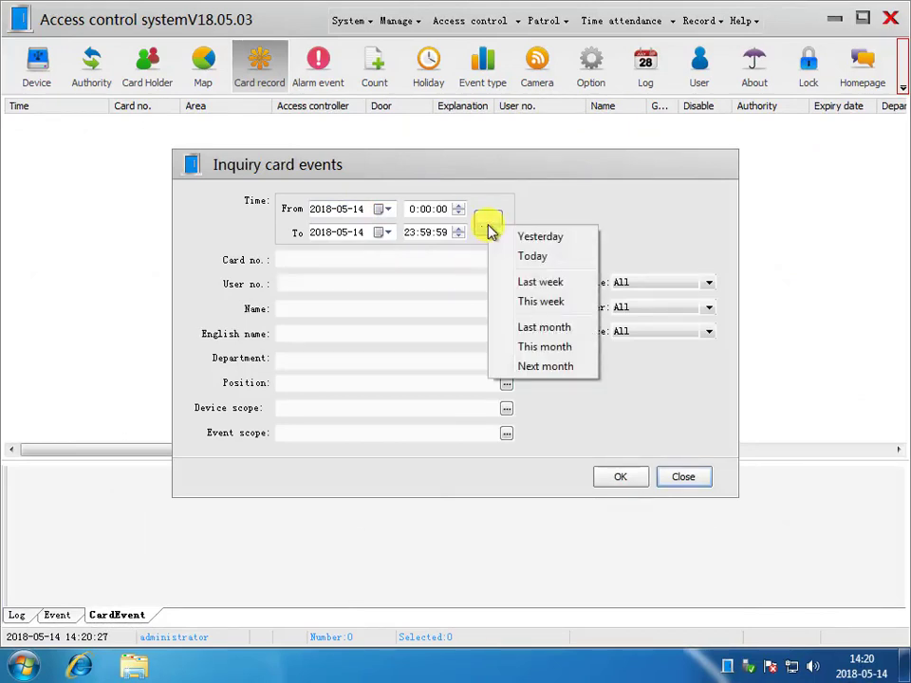
{"action": "left_click", "coordinate": [529, 256]}
{"action": "left_click", "coordinate": [630, 480]}
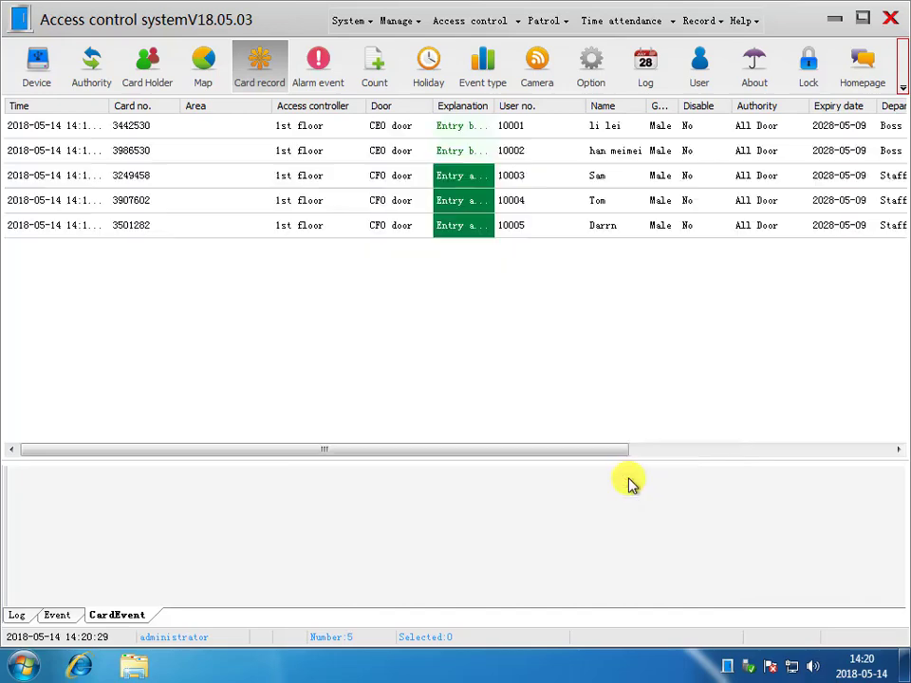
{"action": "left_click_drag", "start_coordinate": [496, 105], "coordinate": [513, 110]}
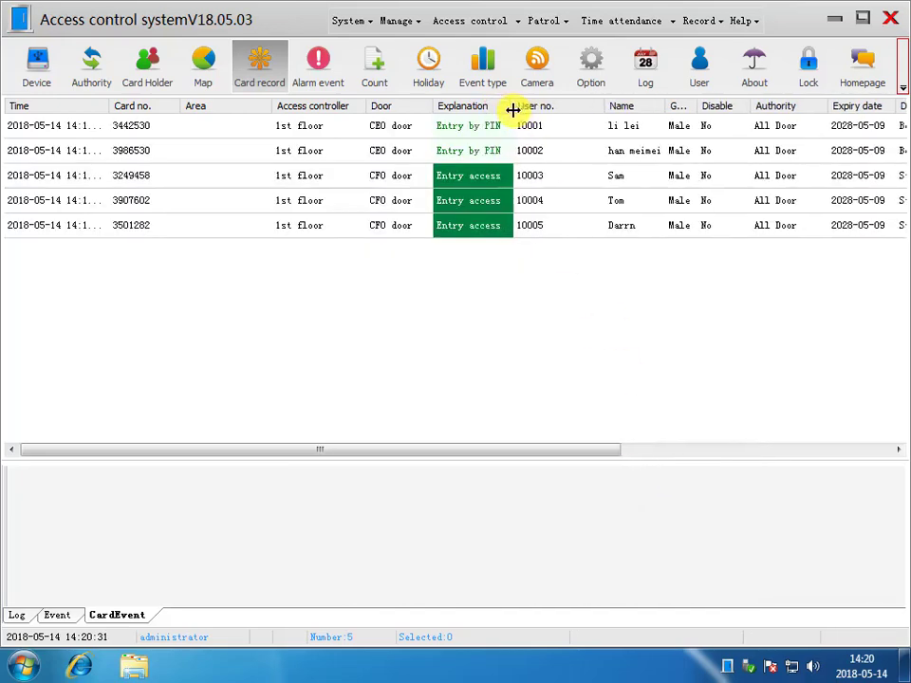